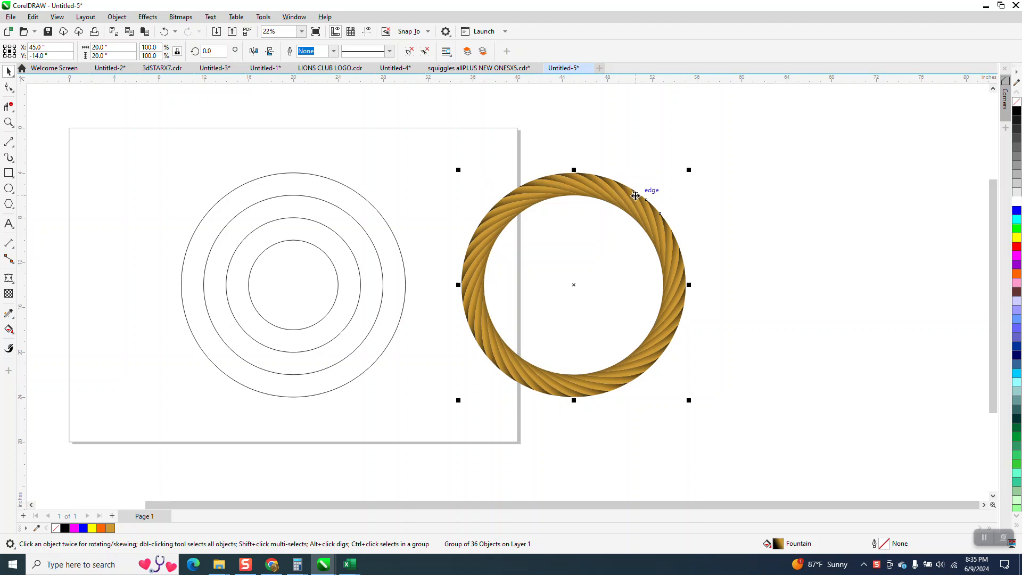
- Place a copy of the rope ring over the concentric circles, and resize the original ring beside it to 16 inches wide
{"action": "key", "text": "ctrl+v"}
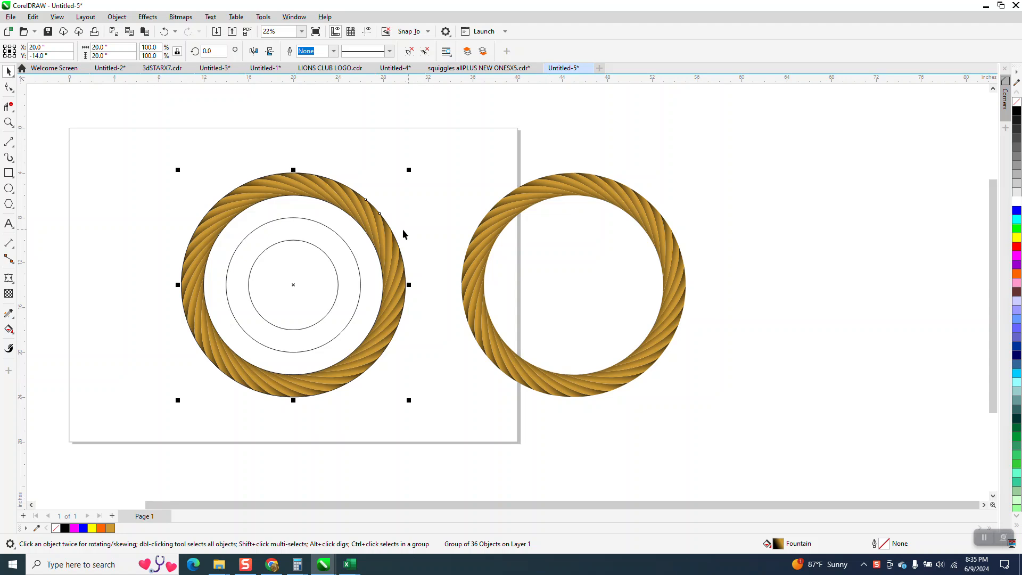
{"action": "left_click", "coordinate": [340, 240]}
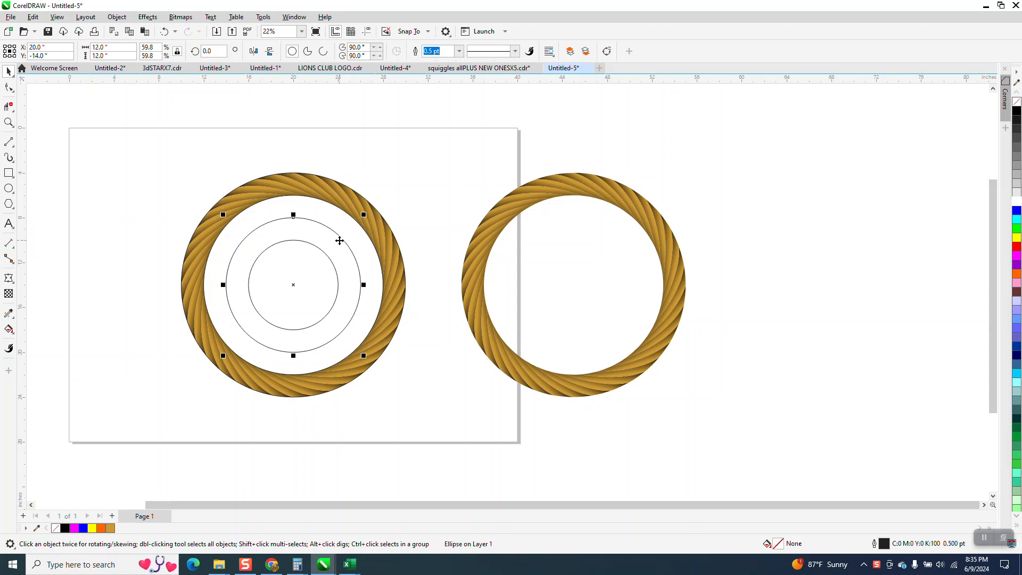
{"action": "left_click", "coordinate": [525, 210]}
{"action": "left_click", "coordinate": [121, 51]}
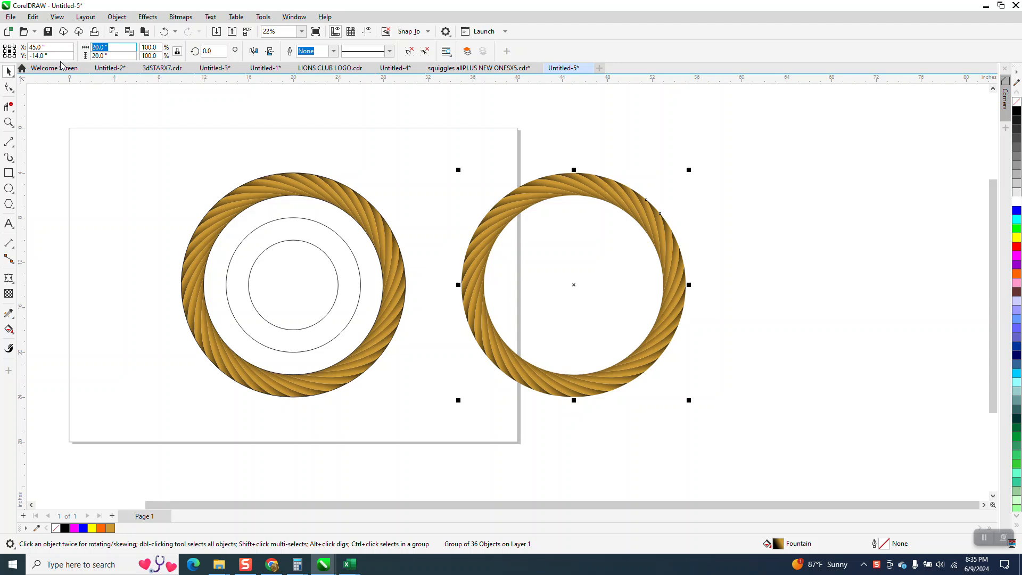
{"action": "type", "text": "16"}
{"action": "key", "text": "Return"}
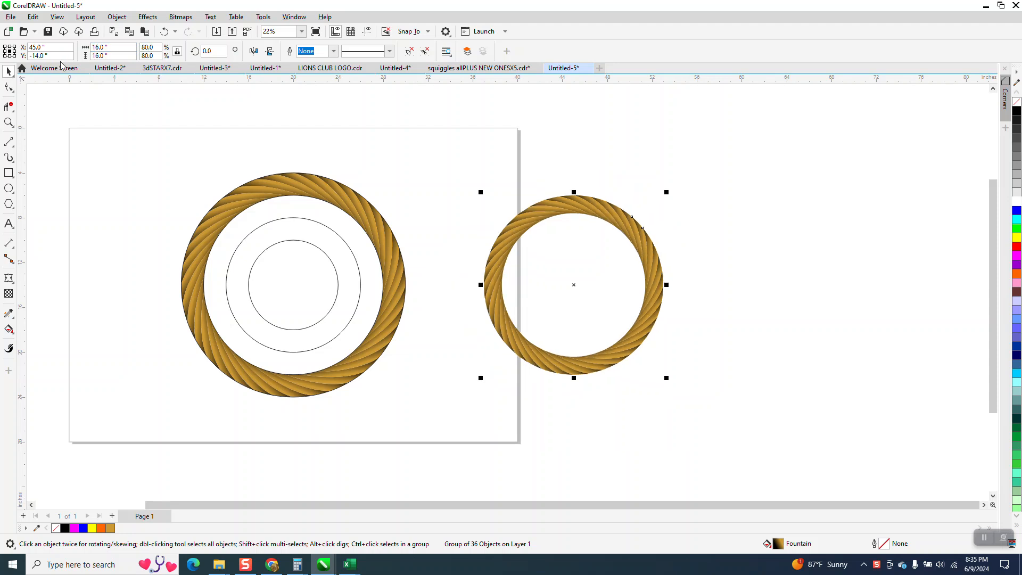
- Duplicate the 16-inch rope ring and move the copy left to the centre of the 20-inch ring
{"action": "key", "text": "plus"}
{"action": "key", "text": "Left"}
{"action": "key", "text": "Left"}
{"action": "key", "text": "Left"}
{"action": "key", "text": "Left"}
{"action": "key", "text": "Left"}
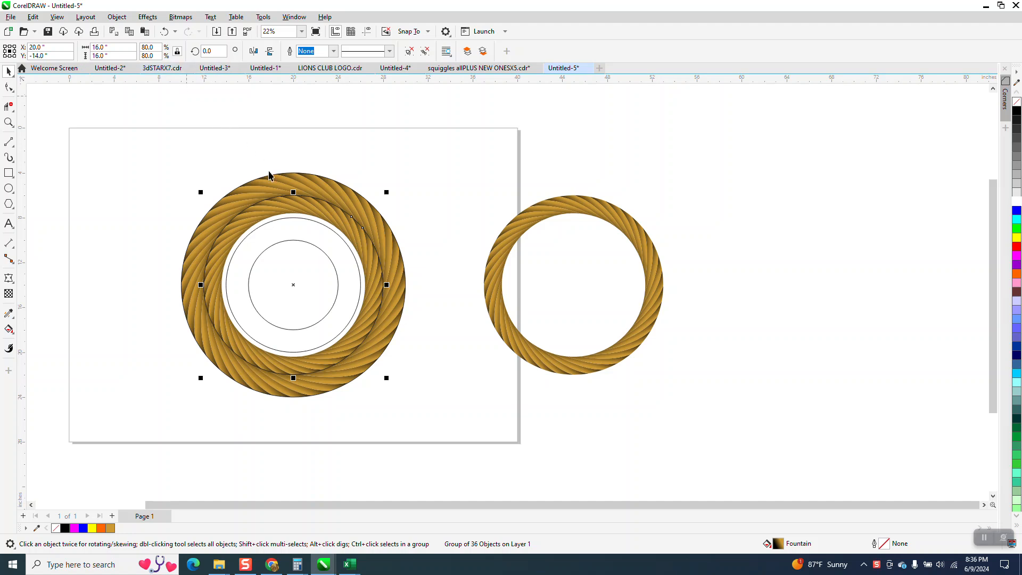
- Delete the two guide circles inside the opening of the nested rope rings
{"action": "left_click", "coordinate": [317, 226]}
{"action": "left_click", "coordinate": [312, 163]}
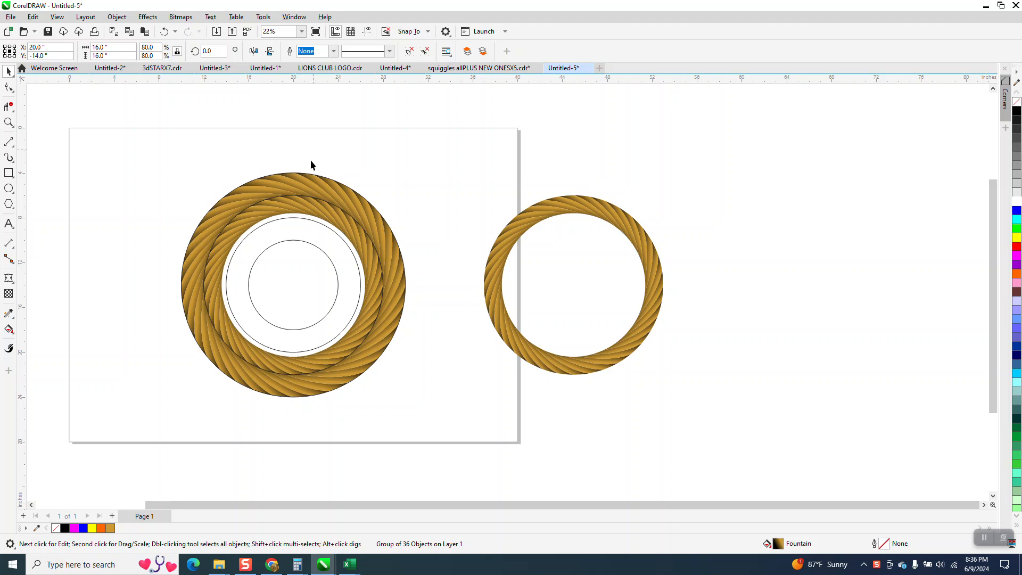
{"action": "left_click", "coordinate": [314, 222]}
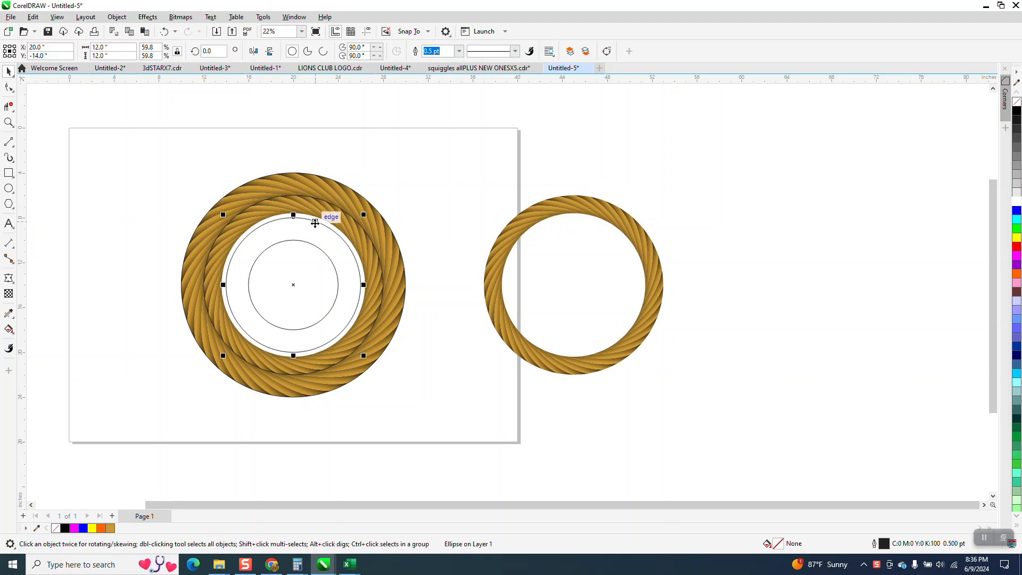
{"action": "key", "text": "Delete"}
{"action": "left_click", "coordinate": [314, 247]}
{"action": "key", "text": "Delete"}
- Measure the inner opening of the 16-inch rope ring with a Parallel Dimension and remove the dimension
{"action": "left_click", "coordinate": [9, 123]}
{"action": "left_click_drag", "start_coordinate": [171, 224], "coordinate": [482, 391]}
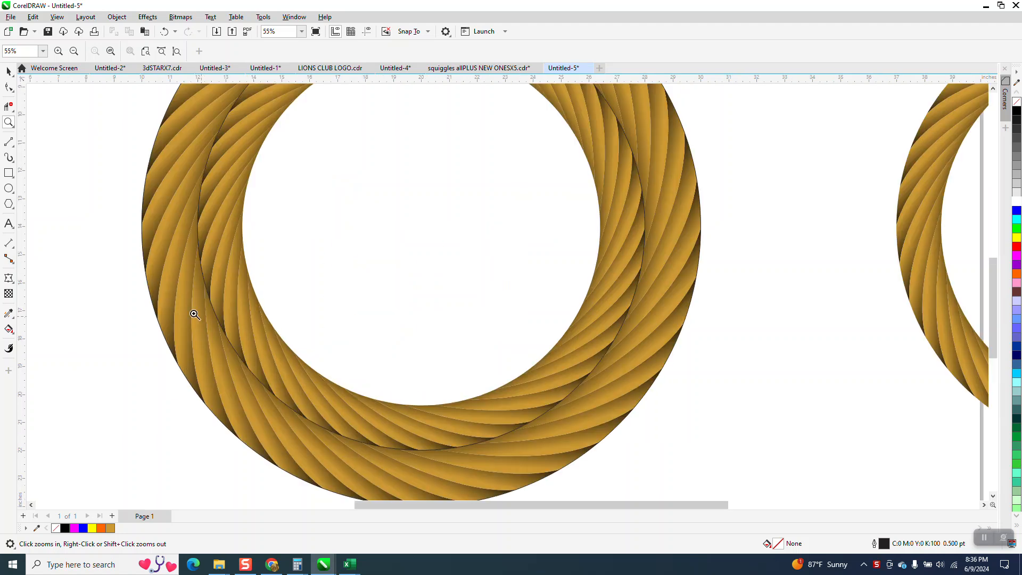
{"action": "left_click", "coordinate": [13, 246]}
{"action": "left_click", "coordinate": [59, 254]}
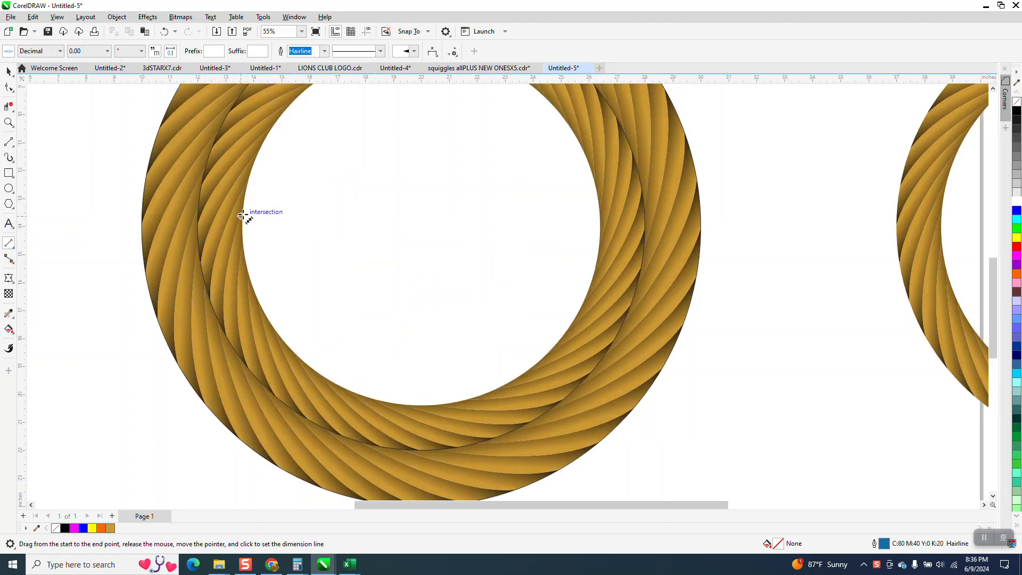
{"action": "left_click_drag", "start_coordinate": [244, 216], "coordinate": [601, 219]}
{"action": "left_click", "coordinate": [601, 219]}
{"action": "scroll", "coordinate": [262, 276], "scroll_direction": "down", "scroll_amount": 2}
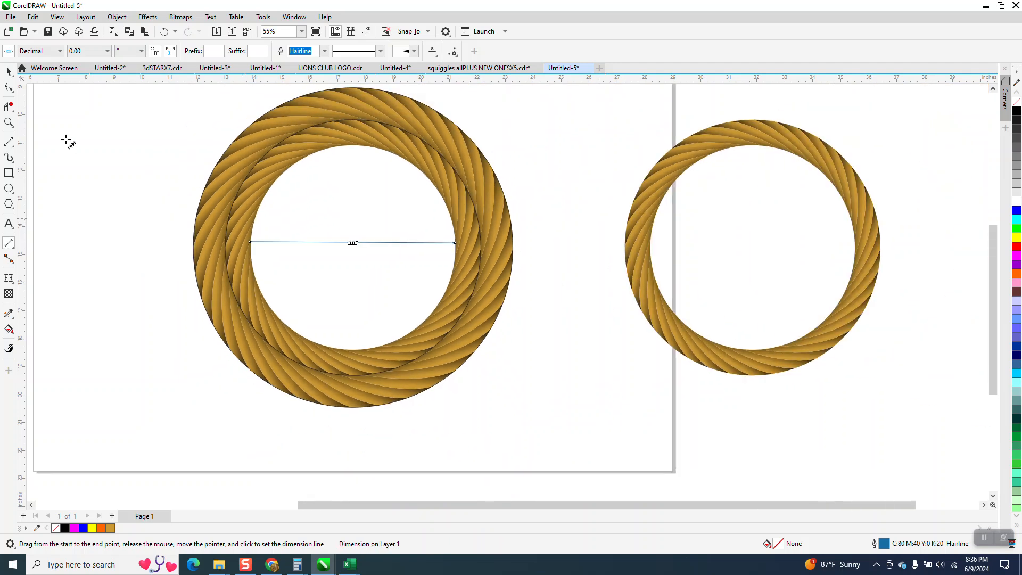
{"action": "left_click", "coordinate": [9, 71]}
{"action": "key", "text": "space"}
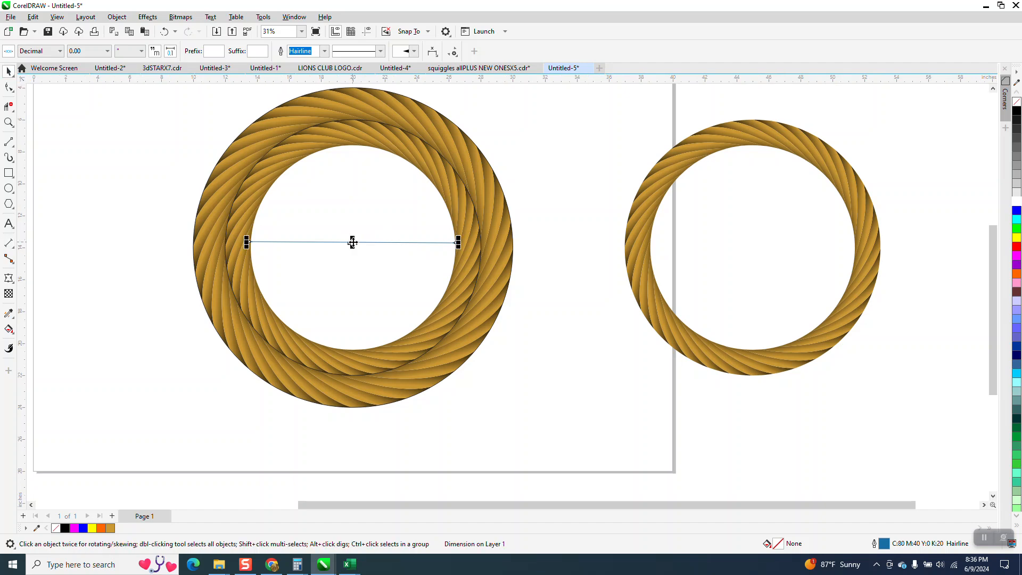
- Resize the spare rope ring to 12.85 inches wide and centre a duplicate of it inside the nested rings
{"action": "left_click", "coordinate": [630, 215]}
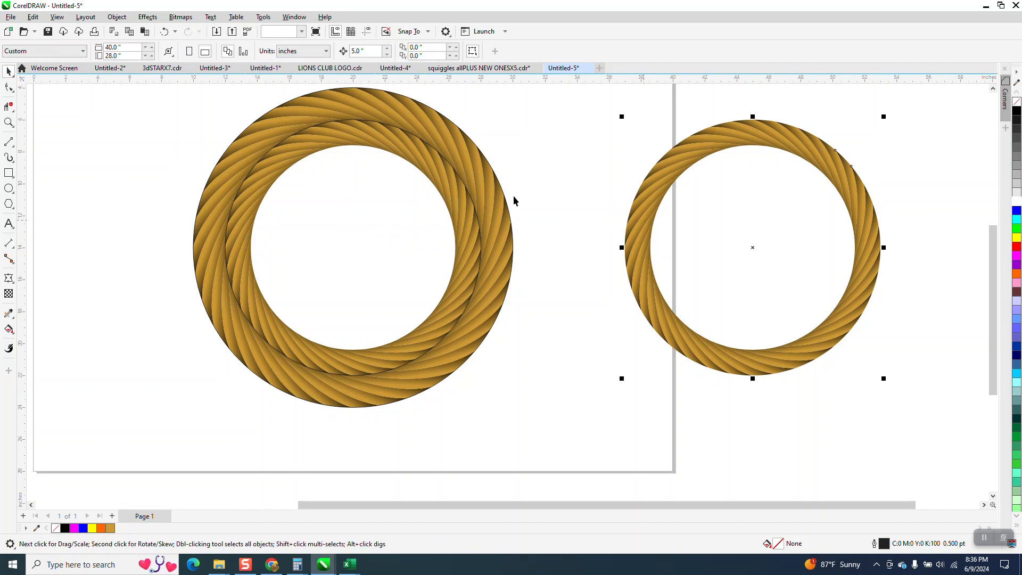
{"action": "left_click", "coordinate": [130, 49]}
{"action": "type", "text": "12.85"}
{"action": "key", "text": "Return"}
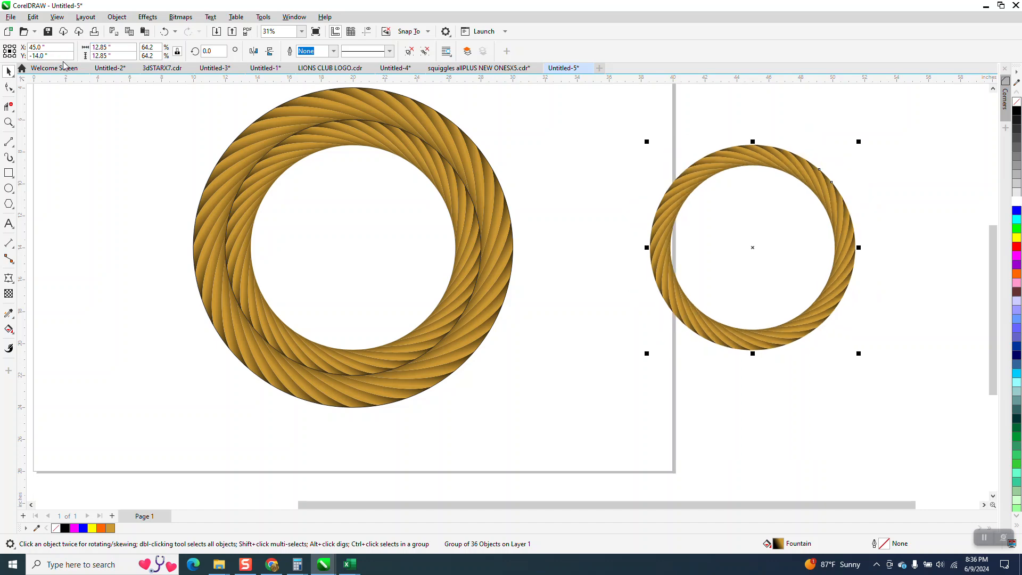
{"action": "key", "text": "ctrl+d"}
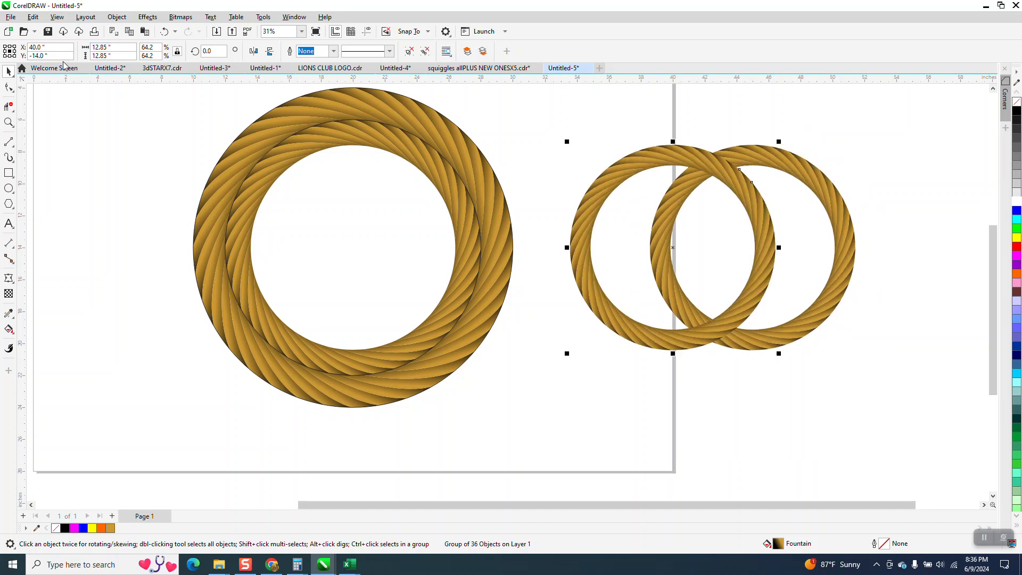
{"action": "key", "text": "Left"}
{"action": "key", "text": "Left"}
{"action": "key", "text": "Left"}
{"action": "key", "text": "Left"}
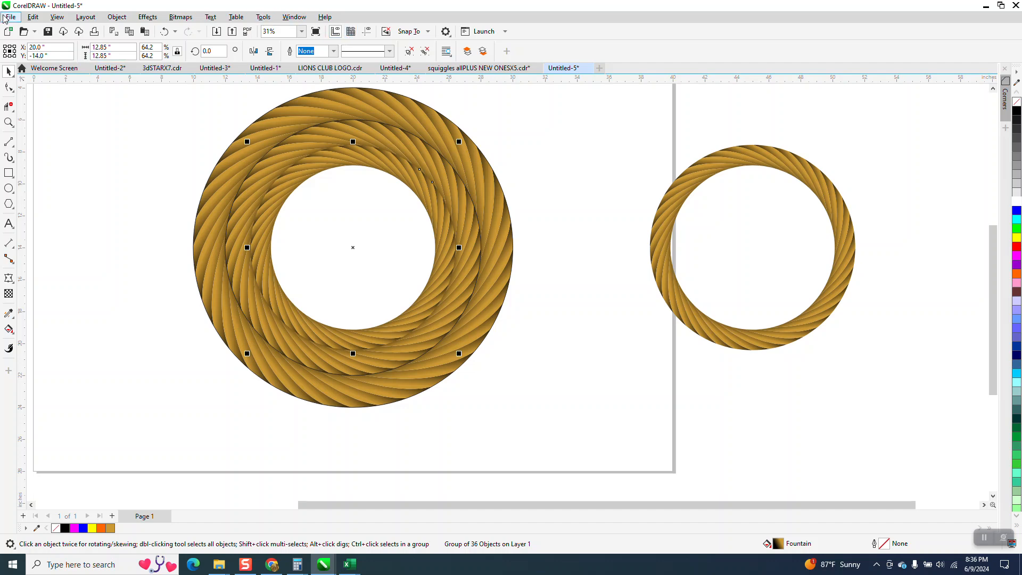
- Measure the inner opening of the 12.85-inch rope ring with a Parallel Dimension and remove the dimension
{"action": "left_click", "coordinate": [9, 243]}
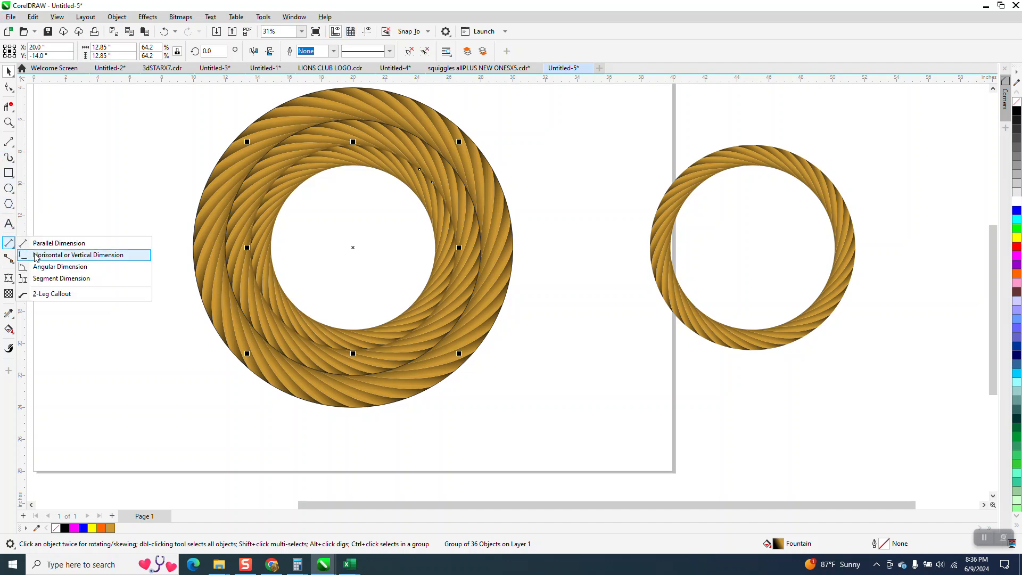
{"action": "left_click", "coordinate": [56, 244]}
{"action": "left_click_drag", "start_coordinate": [272, 244], "coordinate": [436, 248]}
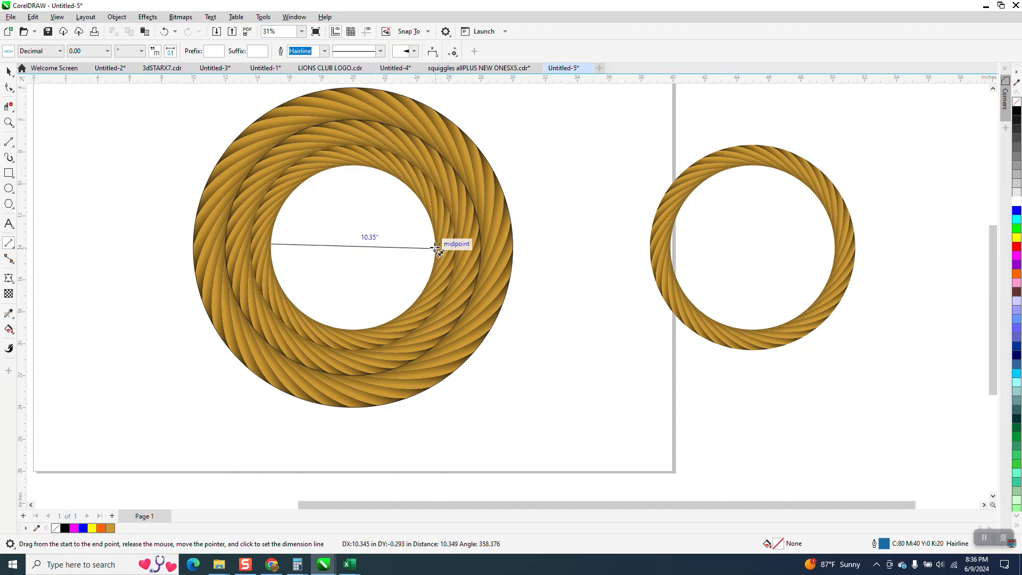
{"action": "left_click", "coordinate": [435, 248]}
{"action": "key", "text": "Delete"}
{"action": "left_click", "coordinate": [9, 71]}
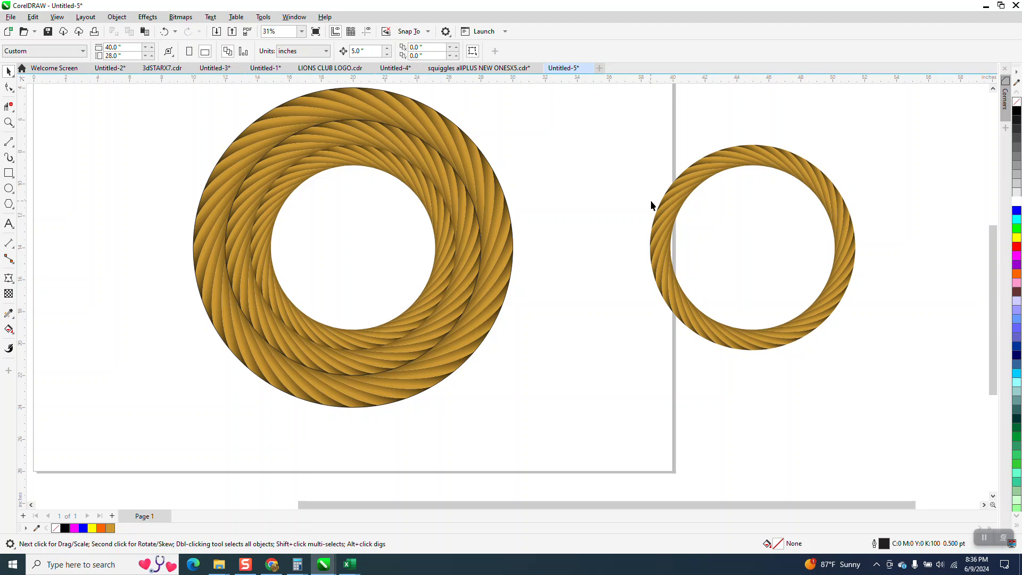
- Resize the spare rope ring to 10.35 inches wide and centre a duplicate of it on the page inside the other rings
{"action": "left_click", "coordinate": [672, 206]}
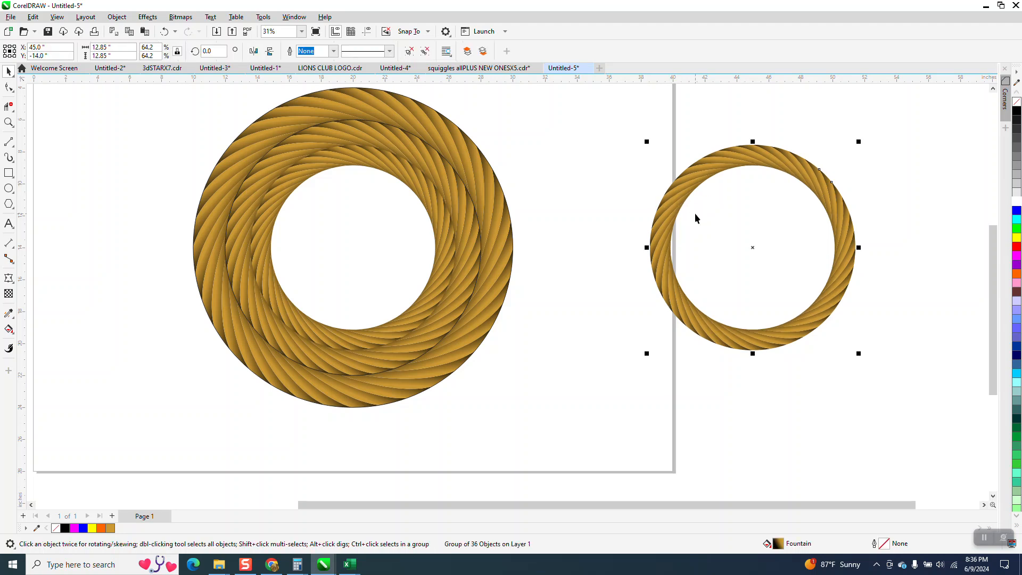
{"action": "key", "text": "Tab"}
{"action": "left_click", "coordinate": [693, 214]}
{"action": "left_click", "coordinate": [690, 191]}
{"action": "left_click_drag", "start_coordinate": [118, 48], "coordinate": [62, 55]}
{"action": "type", "text": "10"}
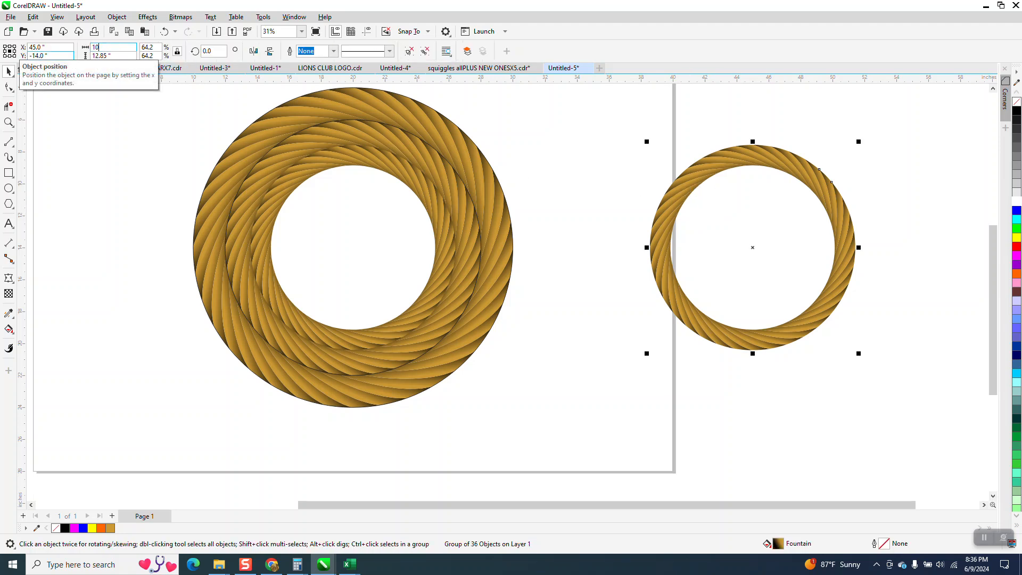
{"action": "type", "text": ".35"}
{"action": "key", "text": "Return"}
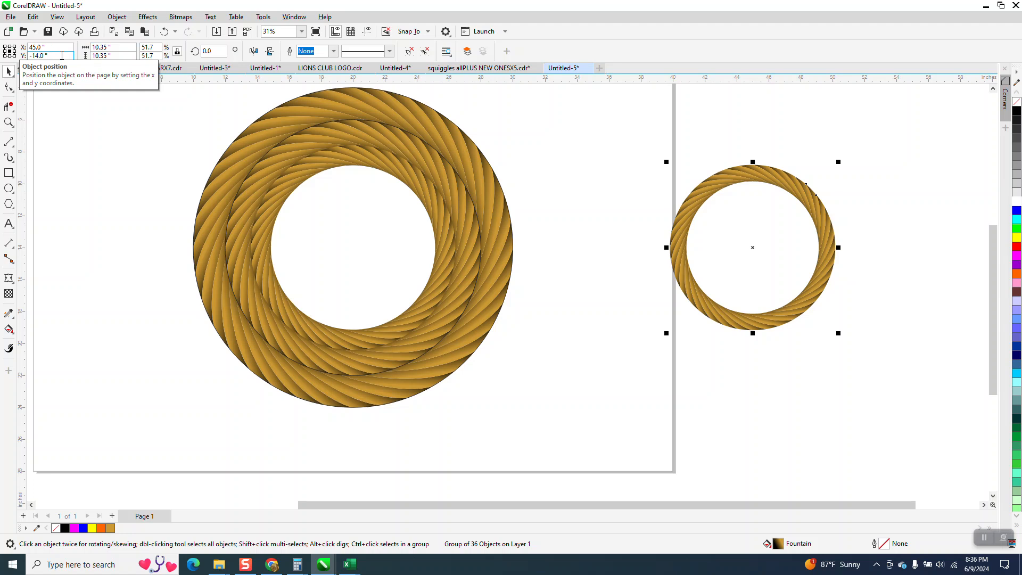
{"action": "key", "text": "ctrl+d"}
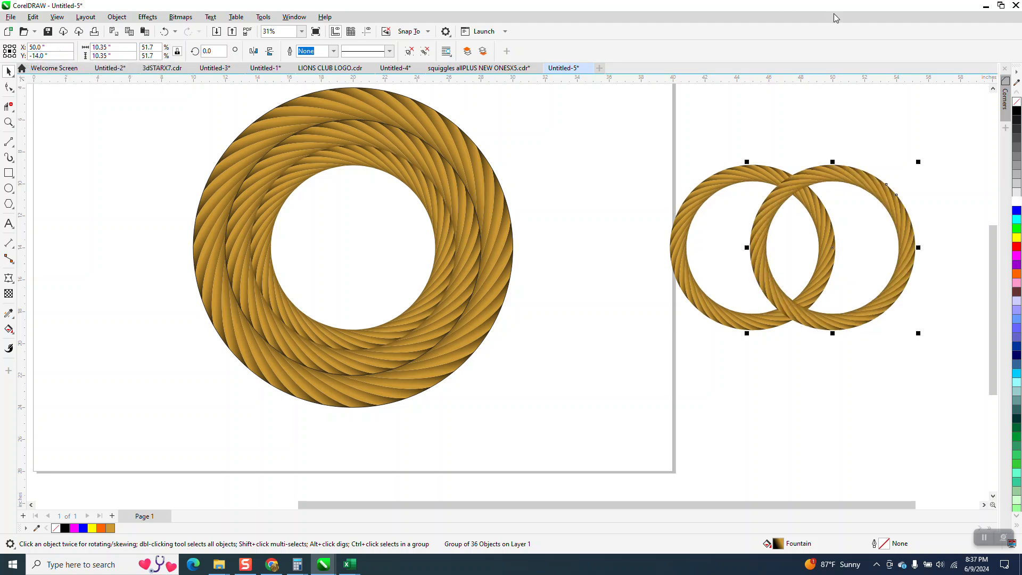
{"action": "key", "text": "p"}
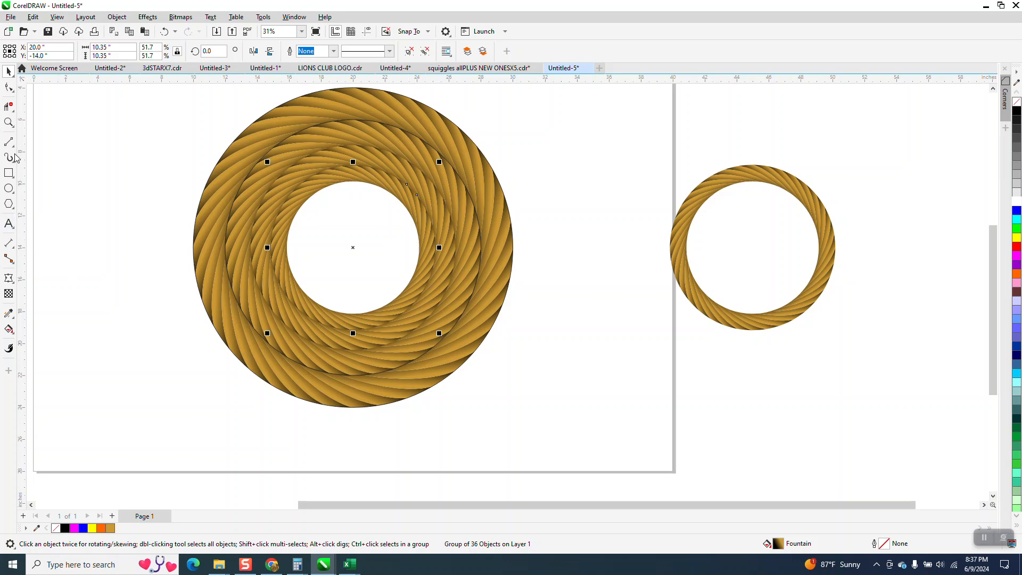
- Measure the inner opening of the 10.35-inch rope ring with a Parallel Dimension and remove the dimension
{"action": "left_click", "coordinate": [9, 122]}
{"action": "left_click_drag", "start_coordinate": [221, 179], "coordinate": [499, 314]}
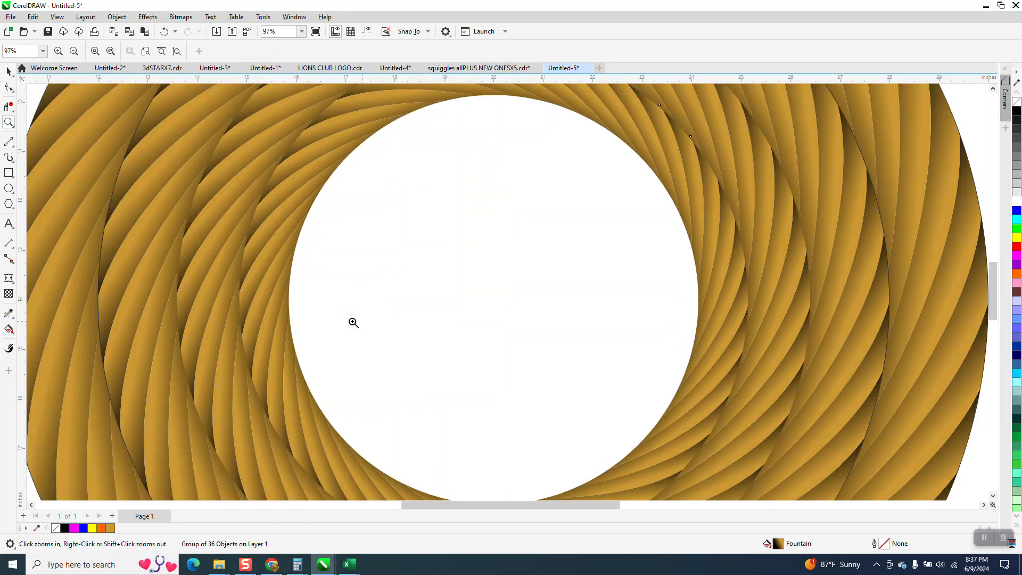
{"action": "left_click", "coordinate": [12, 246]}
{"action": "left_click", "coordinate": [53, 244]}
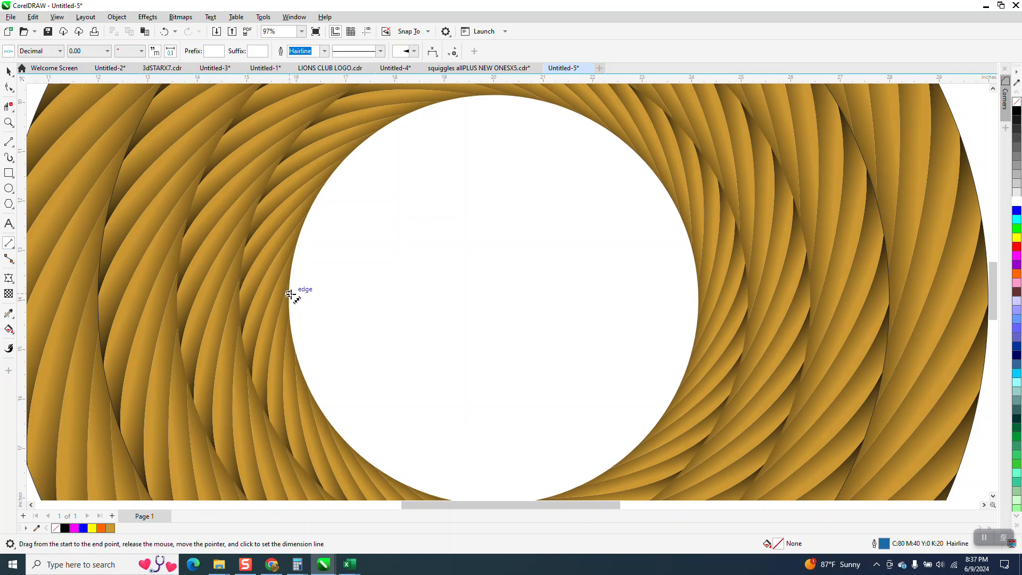
{"action": "left_click_drag", "start_coordinate": [290, 299], "coordinate": [698, 284]}
{"action": "left_click", "coordinate": [697, 284]}
{"action": "key", "text": "Delete"}
{"action": "scroll", "coordinate": [91, 181], "scroll_direction": "down", "scroll_amount": 3}
{"action": "left_click", "coordinate": [8, 72]}
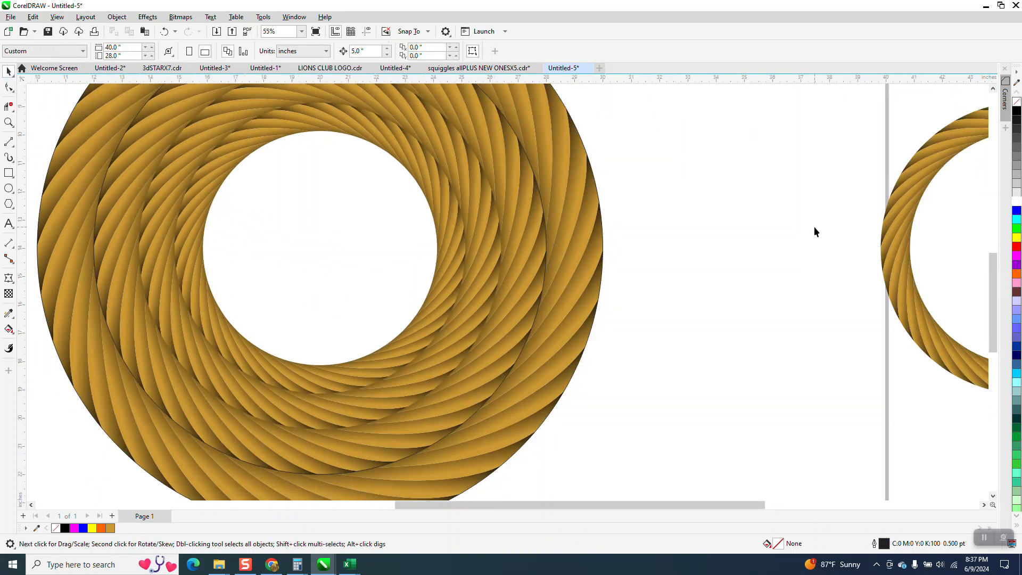
- Resize the spare rope ring to 8.27 inches wide and centre it on the page inside the other rings
{"action": "left_click", "coordinate": [887, 249]}
{"action": "left_click_drag", "start_coordinate": [118, 48], "coordinate": [47, 62]}
{"action": "type", "text": "8.2"}
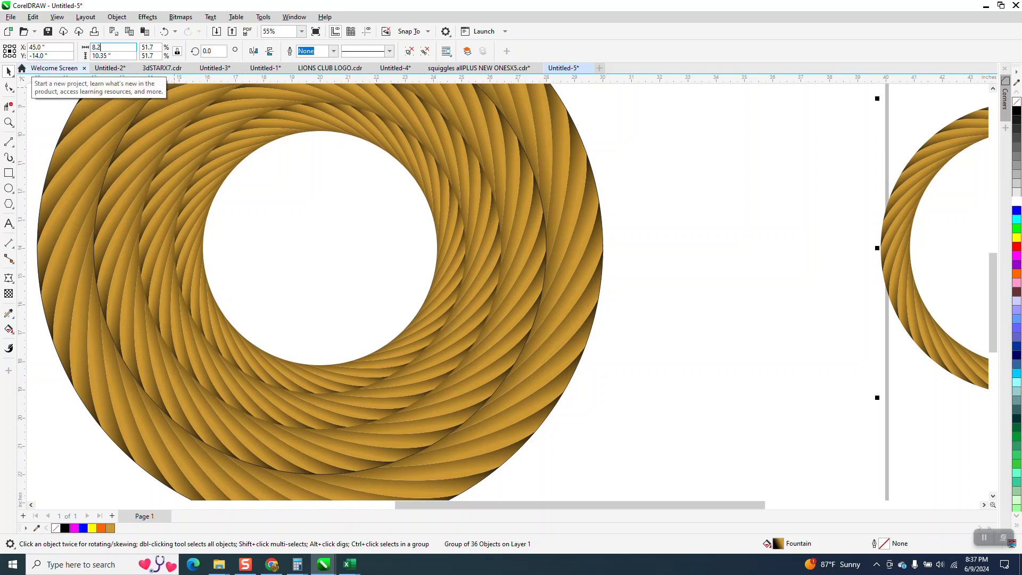
{"action": "type", "text": "7"}
{"action": "key", "text": "Return"}
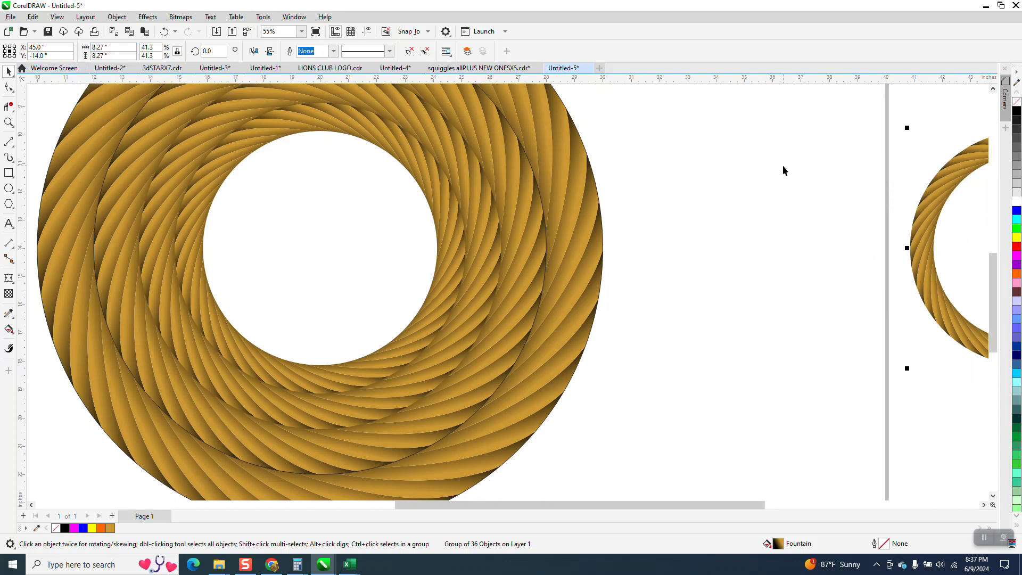
{"action": "key", "text": "p"}
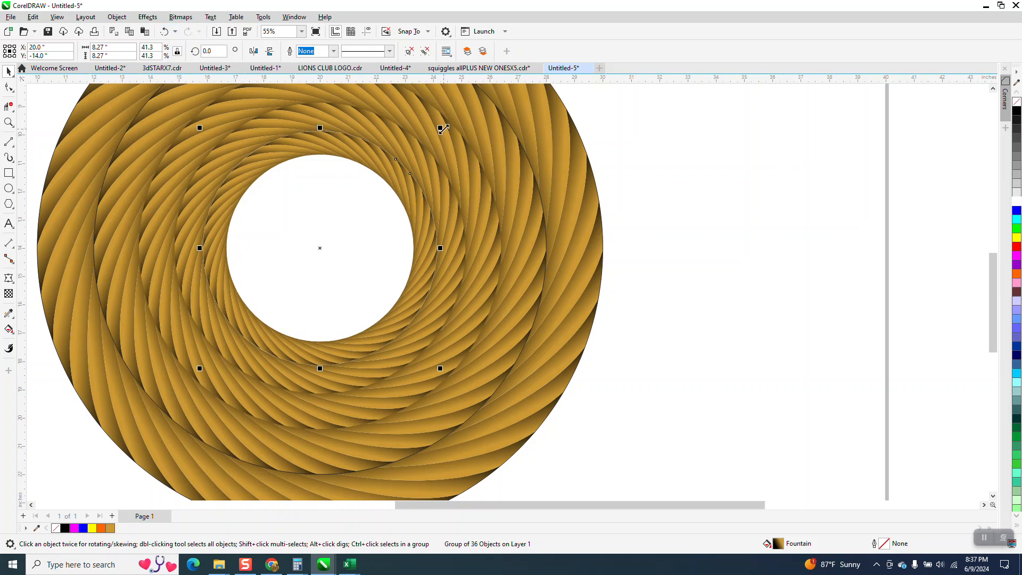
- Make a copy of the 8.27-inch rope ring scaled down about its centre to about 6.66 inches
{"action": "left_click_drag", "start_coordinate": [439, 128], "coordinate": [420, 151]}
{"action": "right_click", "coordinate": [420, 151]}
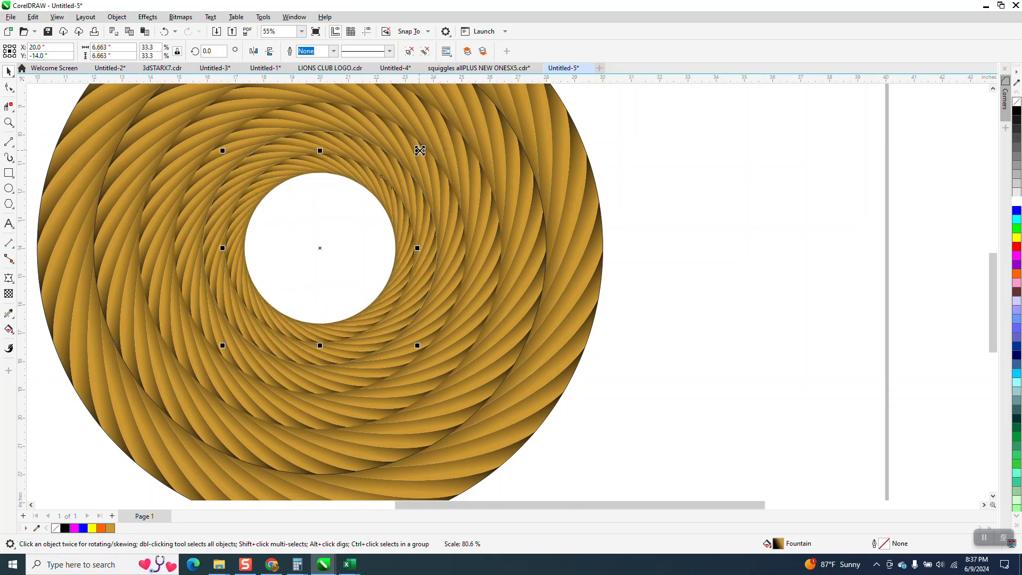
{"action": "scroll", "coordinate": [312, 245], "scroll_direction": "down", "scroll_amount": 1}
{"action": "scroll", "coordinate": [280, 299], "scroll_direction": "down", "scroll_amount": 2}
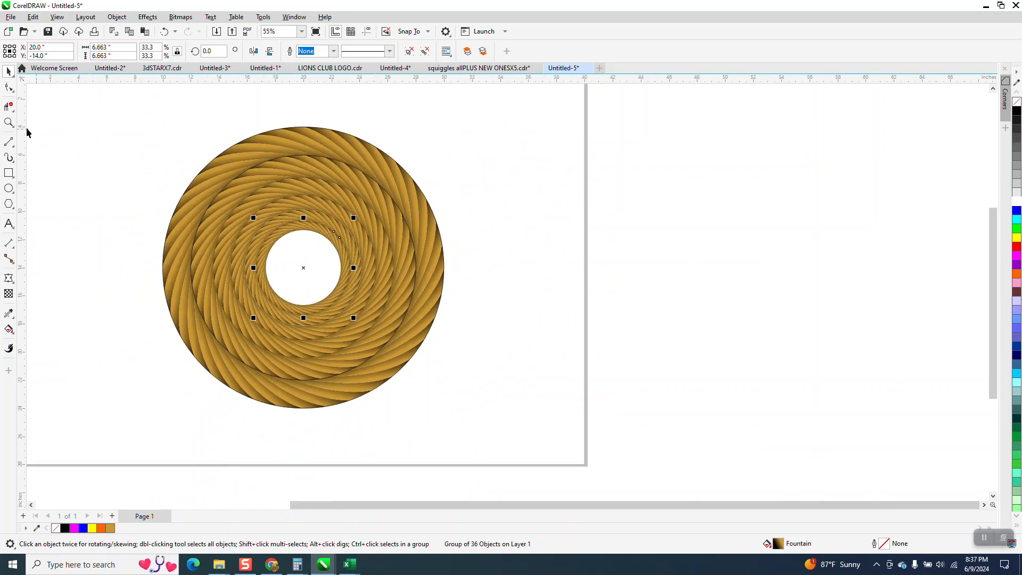
- Mirror the 16-inch rope ring, second from the outside, horizontally so its strands twist the opposite way
{"action": "left_click", "coordinate": [8, 122]}
{"action": "left_click_drag", "start_coordinate": [161, 124], "coordinate": [489, 332]}
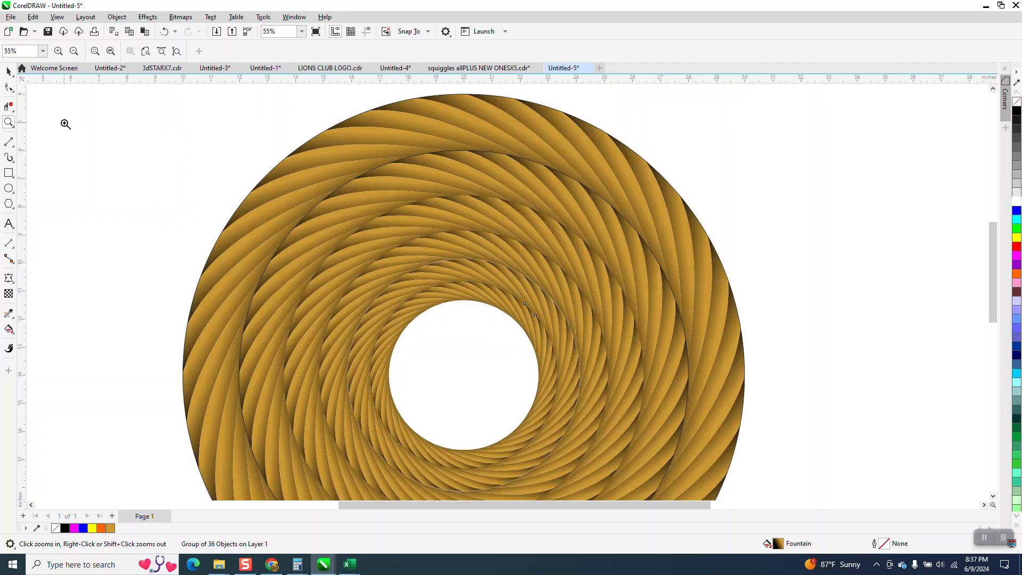
{"action": "left_click", "coordinate": [8, 71]}
{"action": "left_click", "coordinate": [430, 179]}
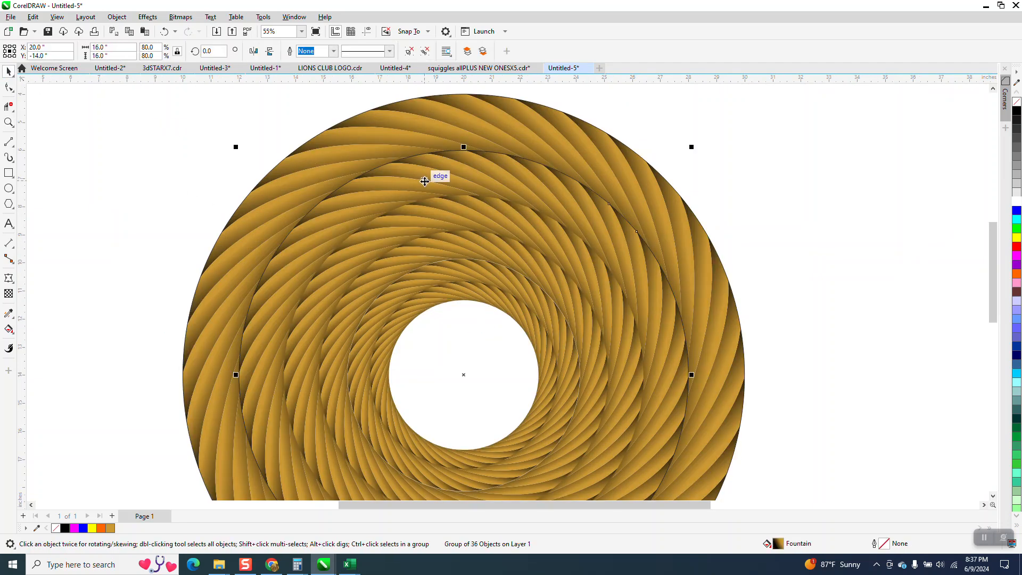
{"action": "left_click", "coordinate": [254, 51]}
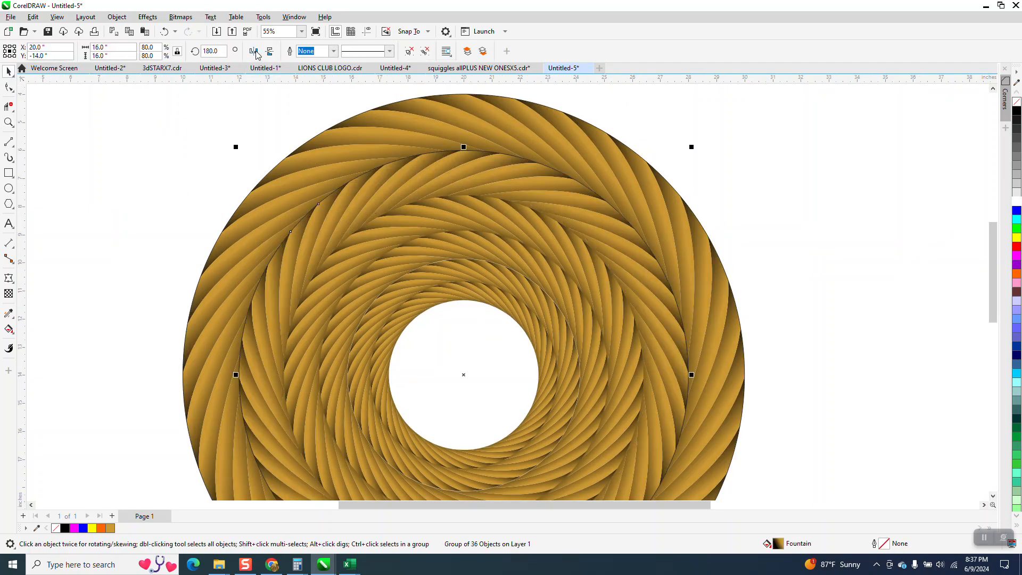
{"action": "left_click", "coordinate": [463, 253], "text": "ctrl"}
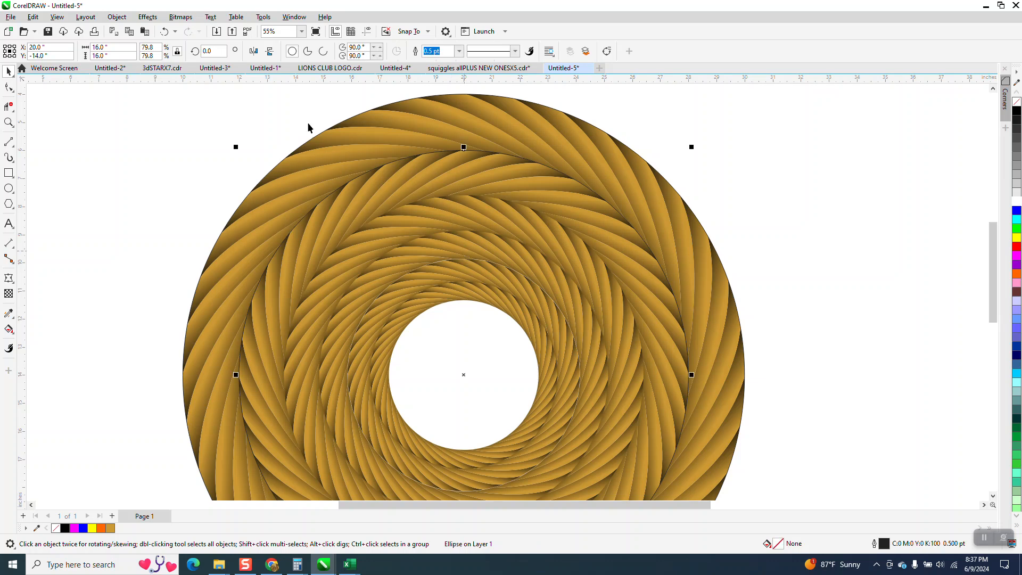
{"action": "left_click", "coordinate": [253, 51]}
{"action": "left_click", "coordinate": [253, 51]}
{"action": "left_click", "coordinate": [731, 144]}
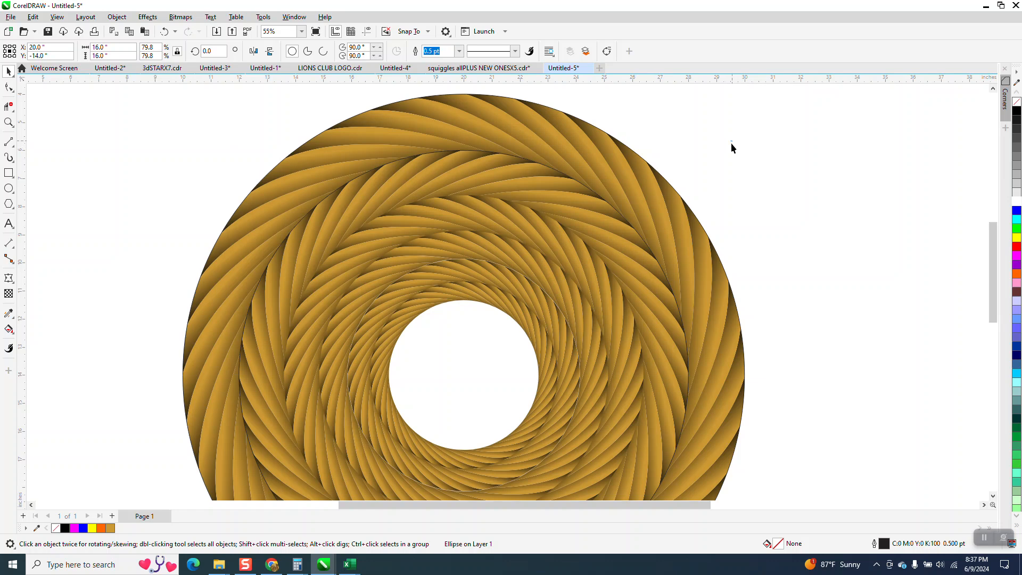
- Mirror the 10.35-inch and 6.66-inch rope rings horizontally so their strands twist opposite to the neighbouring rings
{"action": "left_click", "coordinate": [471, 251]}
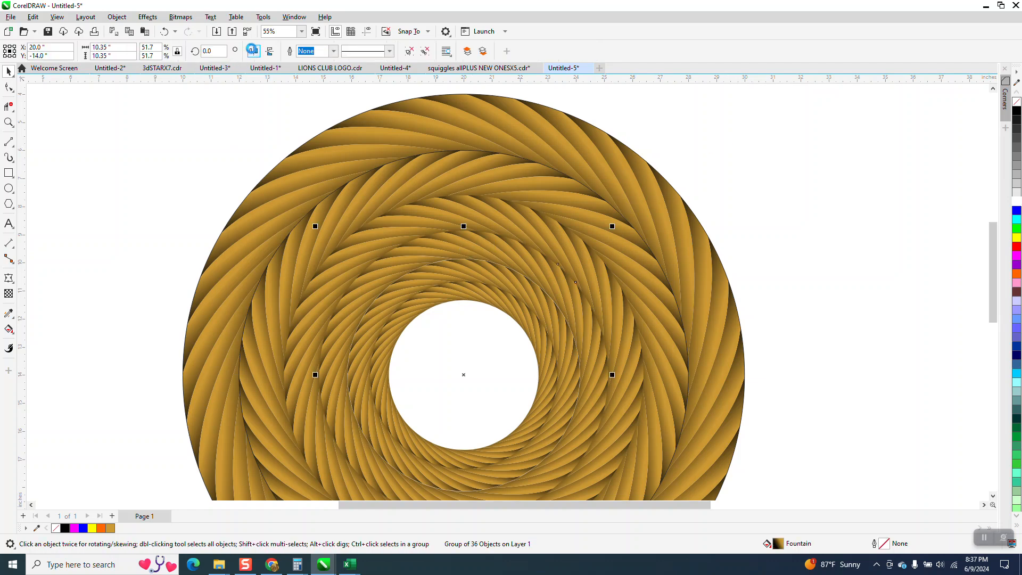
{"action": "left_click", "coordinate": [254, 51]}
{"action": "left_click", "coordinate": [492, 304]}
{"action": "left_click", "coordinate": [253, 52]}
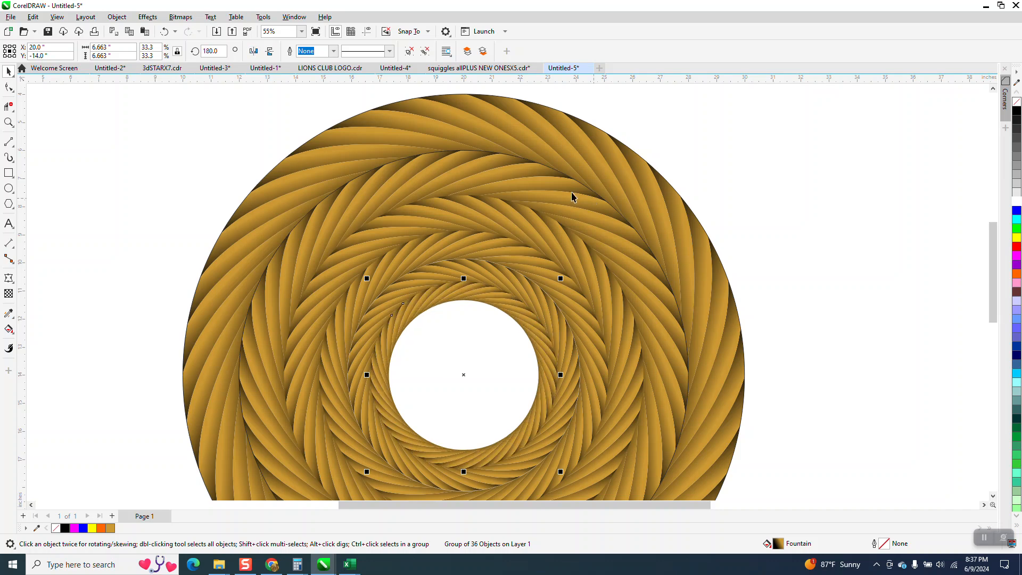
- Move the innermost 6.66-inch rope ring 20 inches to the right, out of the concentric pattern
{"action": "scroll", "coordinate": [339, 165], "scroll_direction": "down", "scroll_amount": 2}
{"action": "left_click", "coordinate": [8, 122]}
{"action": "left_click_drag", "start_coordinate": [299, 141], "coordinate": [597, 310]}
{"action": "scroll", "coordinate": [589, 294], "scroll_direction": "down", "scroll_amount": 3}
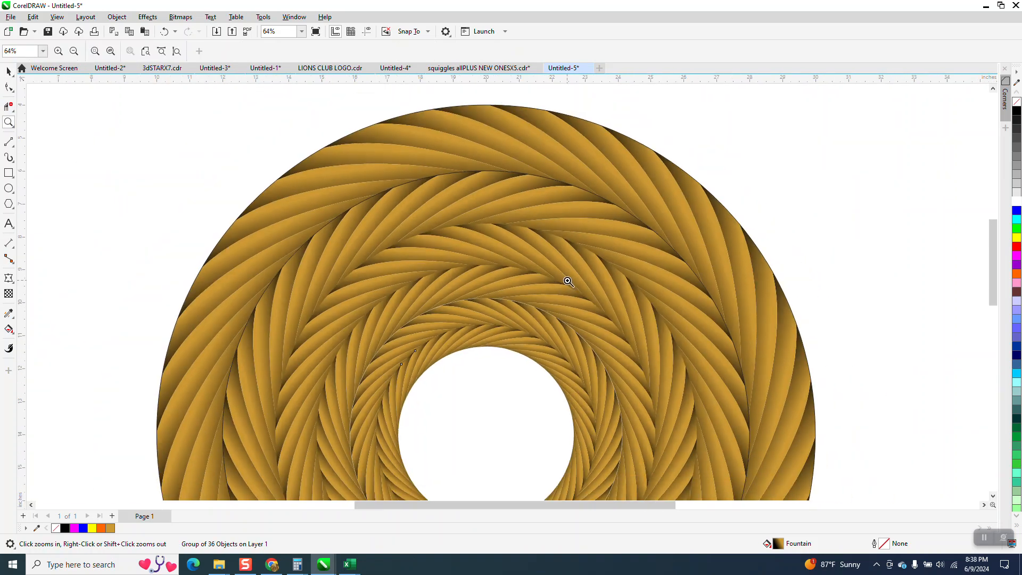
{"action": "left_click_drag", "start_coordinate": [517, 291], "coordinate": [543, 297]}
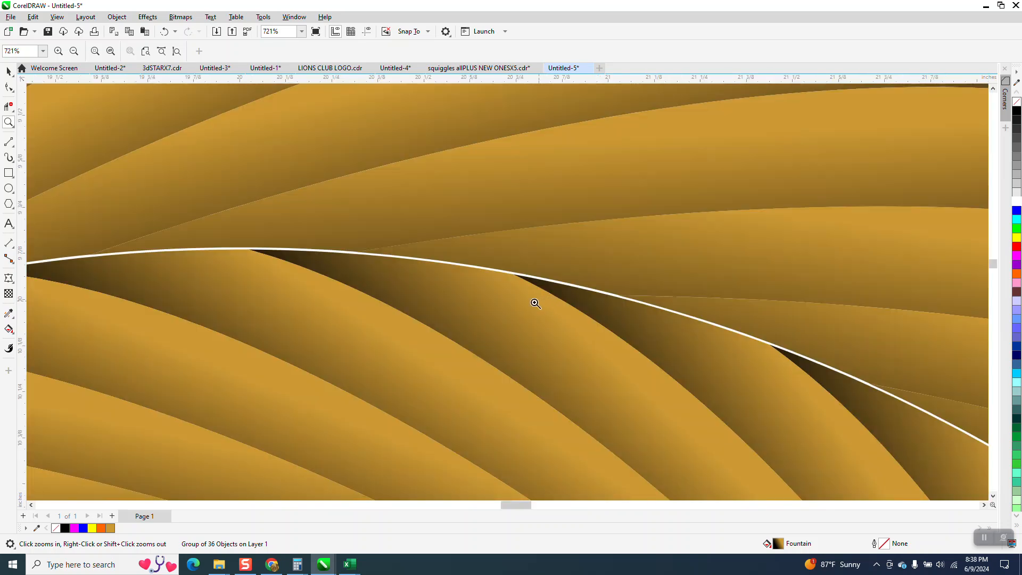
{"action": "scroll", "coordinate": [400, 258], "scroll_direction": "down", "scroll_amount": 4}
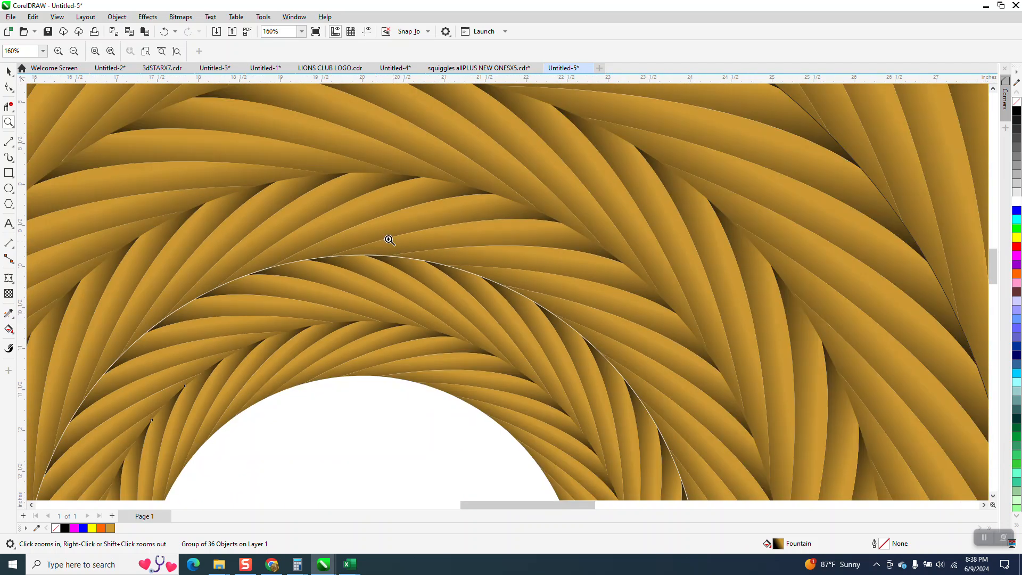
{"action": "scroll", "coordinate": [326, 271], "scroll_direction": "down", "scroll_amount": 5}
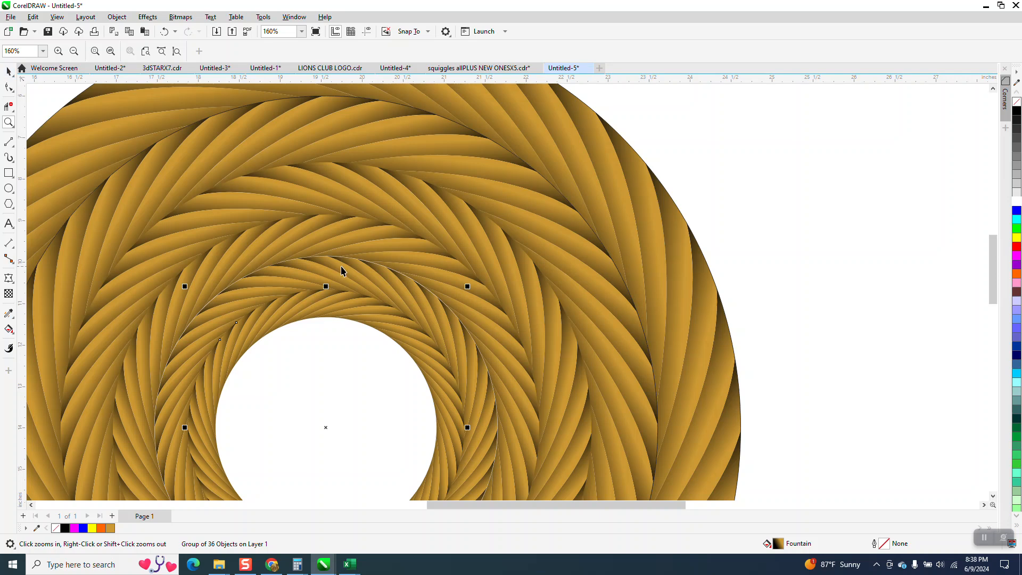
{"action": "key", "text": "space"}
{"action": "left_click_drag", "start_coordinate": [369, 278], "coordinate": [609, 305]}
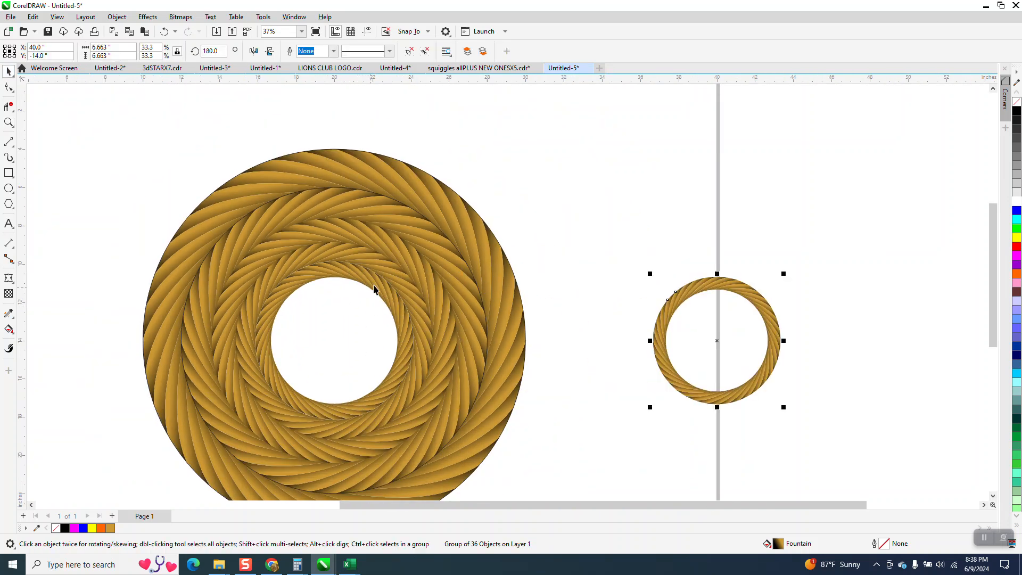
- Move the 8.27-inch rope ring 15 inches to the right, clear of the concentric pattern
{"action": "left_click", "coordinate": [9, 123]}
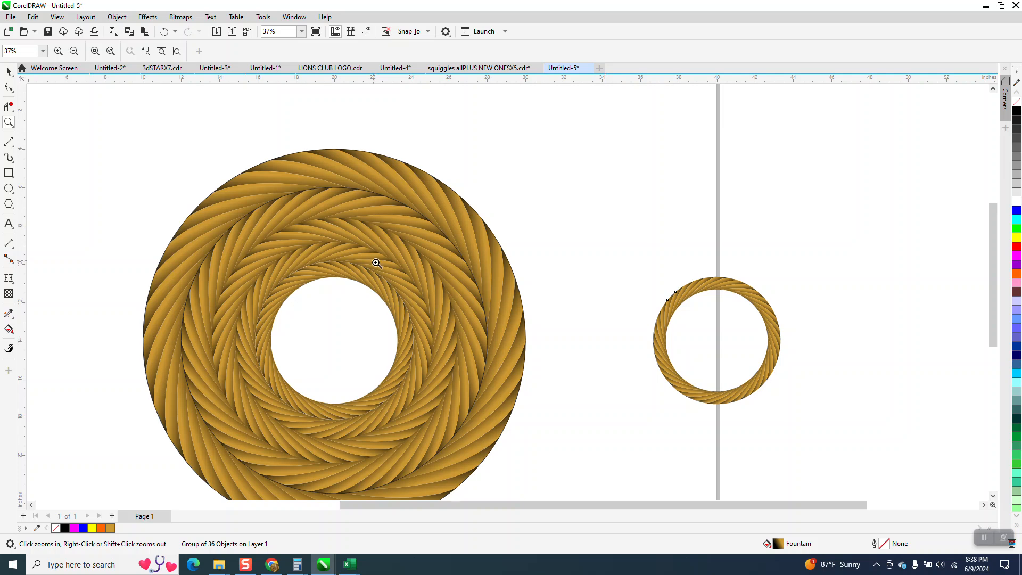
{"action": "left_click_drag", "start_coordinate": [376, 262], "coordinate": [398, 288]}
{"action": "scroll", "coordinate": [396, 278], "scroll_direction": "down", "scroll_amount": 6}
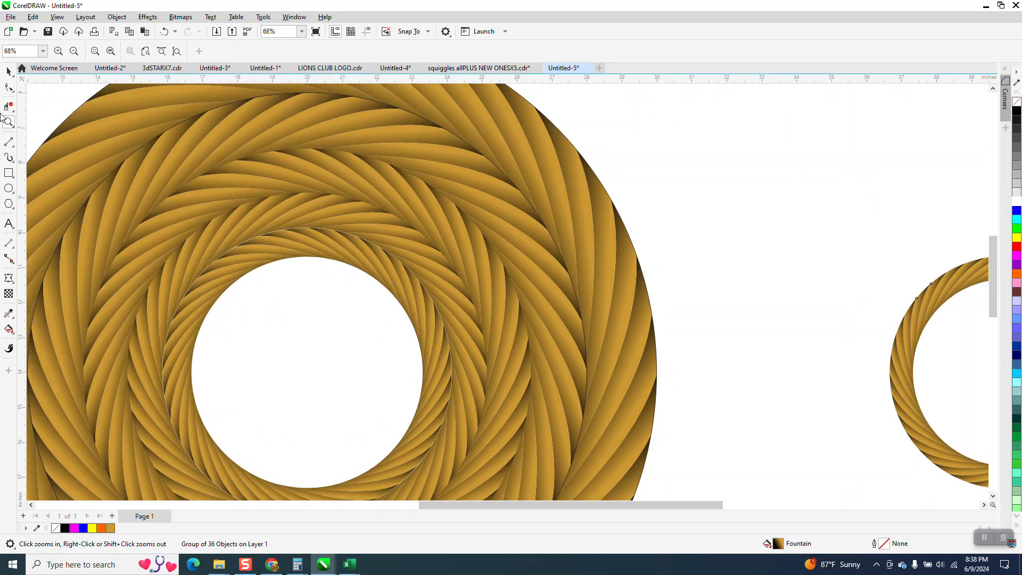
{"action": "key", "text": "space"}
{"action": "left_click", "coordinate": [410, 294]}
{"action": "key", "text": "Right"}
{"action": "key", "text": "Delete"}
{"action": "left_click", "coordinate": [412, 299]}
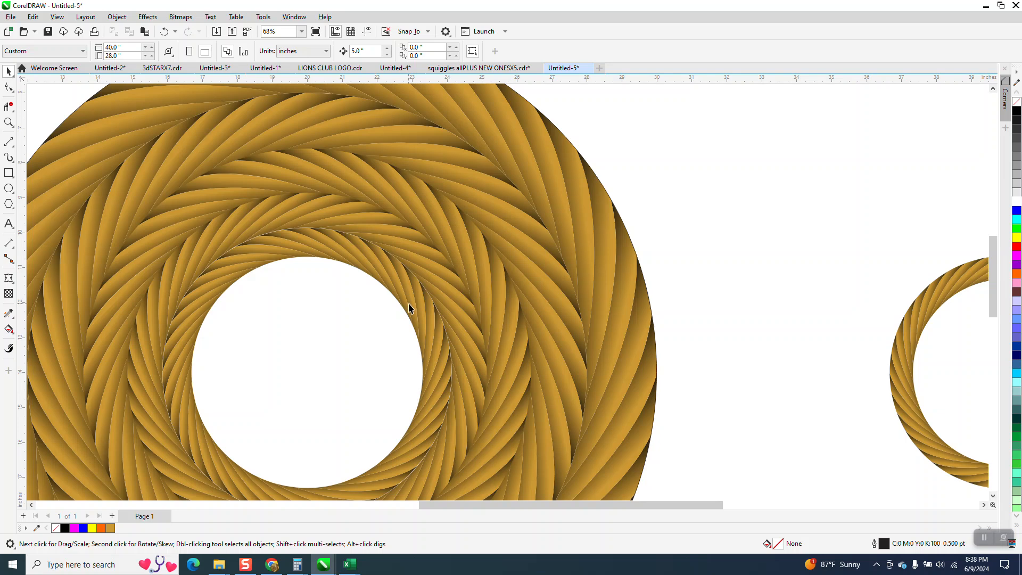
{"action": "key", "text": "Right"}
{"action": "key", "text": "Right"}
{"action": "key", "text": "Right"}
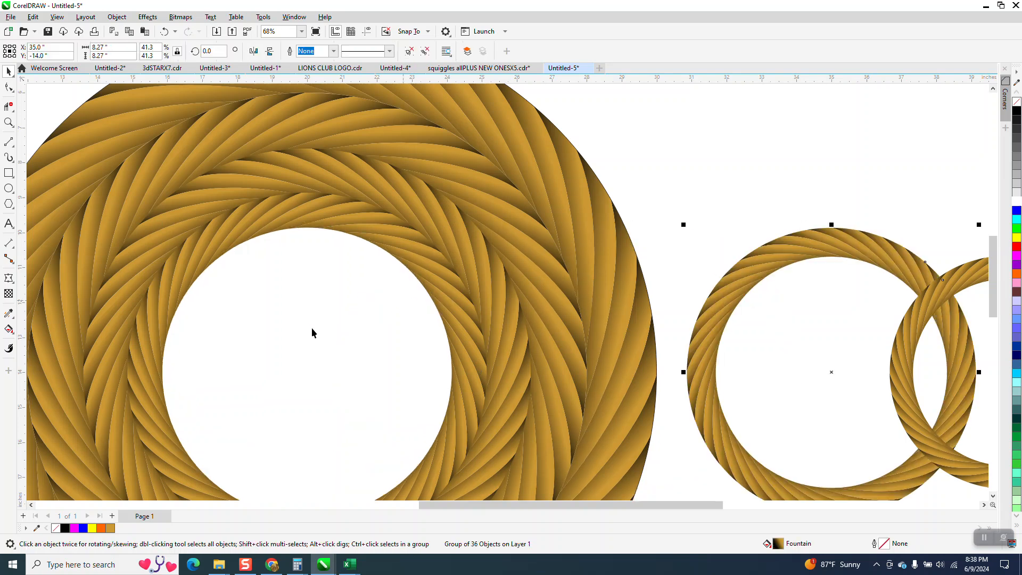
- Measure across the inner opening of the 10.35-inch rope ring with a dimension line and delete that dimension
{"action": "left_click", "coordinate": [15, 253]}
{"action": "left_click", "coordinate": [80, 254]}
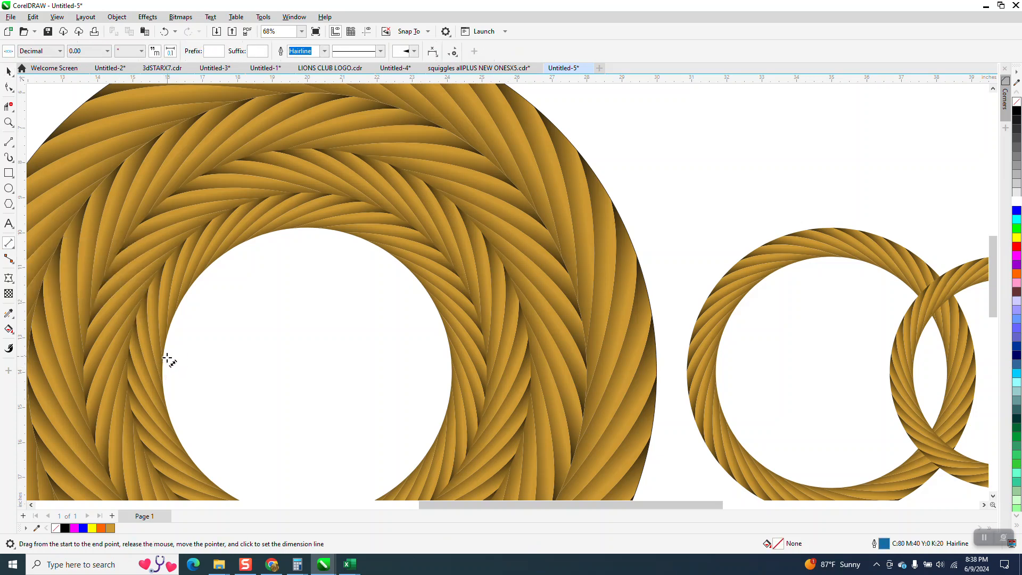
{"action": "left_click_drag", "start_coordinate": [164, 362], "coordinate": [452, 359]}
{"action": "left_click", "coordinate": [453, 358]}
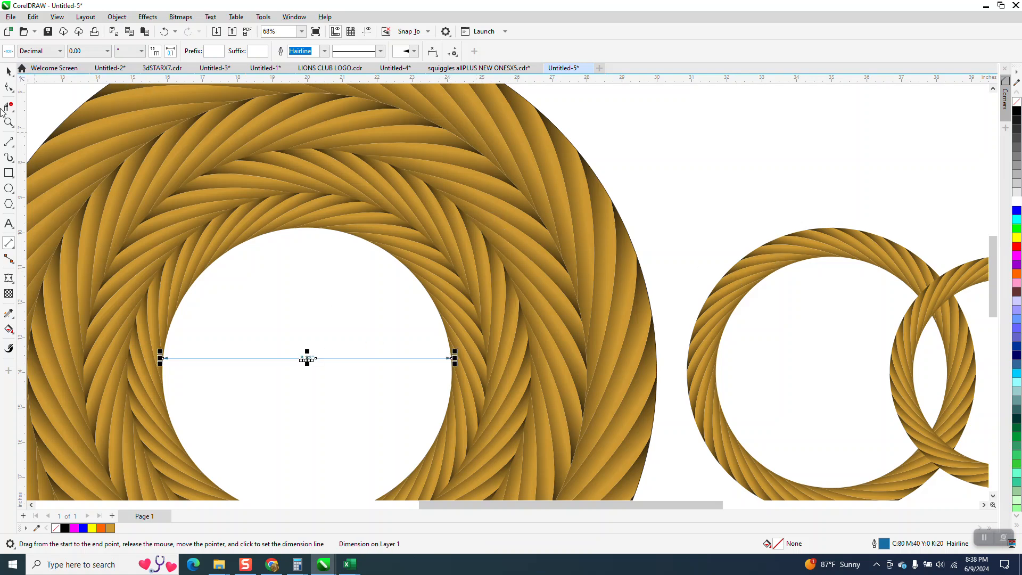
{"action": "left_click", "coordinate": [8, 71]}
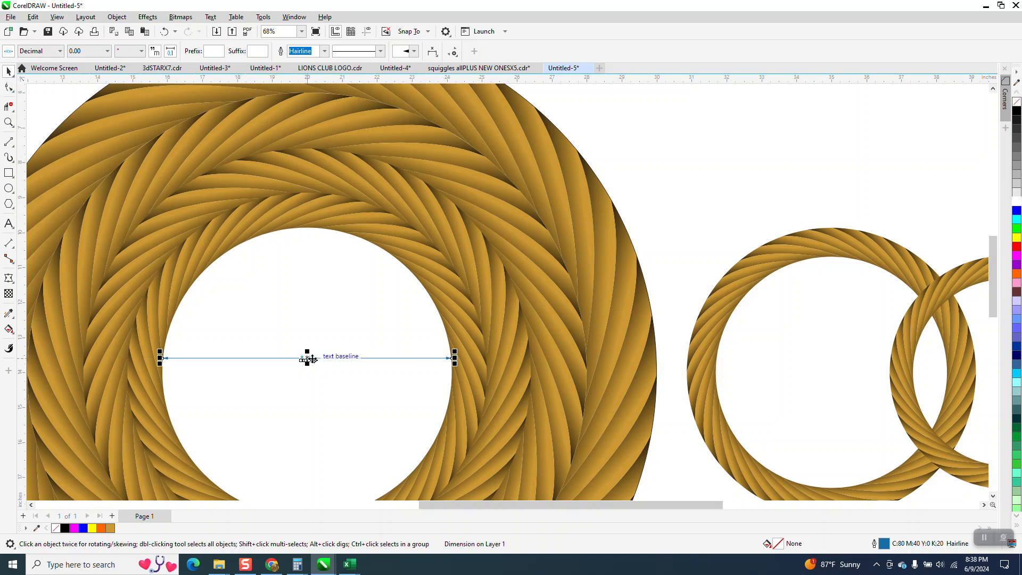
{"action": "key", "text": "Delete"}
- Resize the 8.27-inch rope ring to 8.25 inches wide and centre it on the page inside the other rings
{"action": "left_click", "coordinate": [702, 334]}
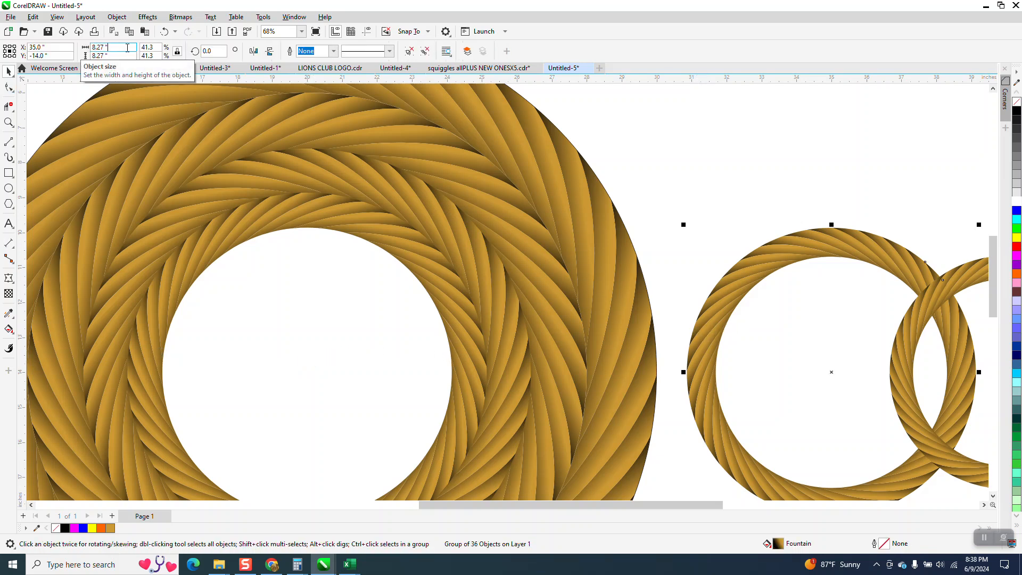
{"action": "type", "text": "8.25"}
{"action": "key", "text": "Return"}
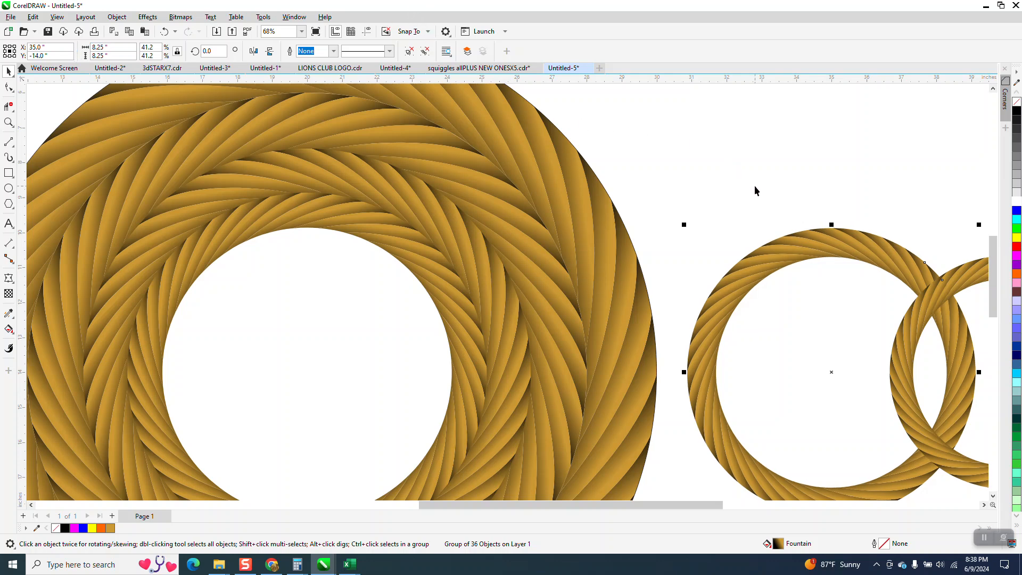
{"action": "key", "text": "p"}
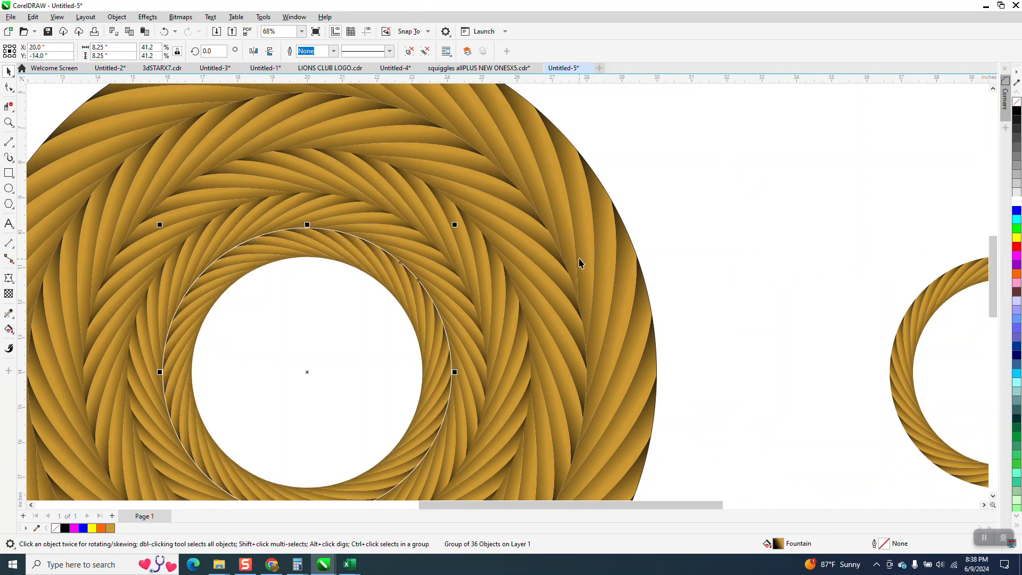
- Enlarge the 8.25-inch rope ring about its centre to about 8.29 inches to close the white gap around it
{"action": "left_click", "coordinate": [8, 122]}
{"action": "left_click_drag", "start_coordinate": [307, 228], "coordinate": [570, 358]}
{"action": "left_click", "coordinate": [9, 71]}
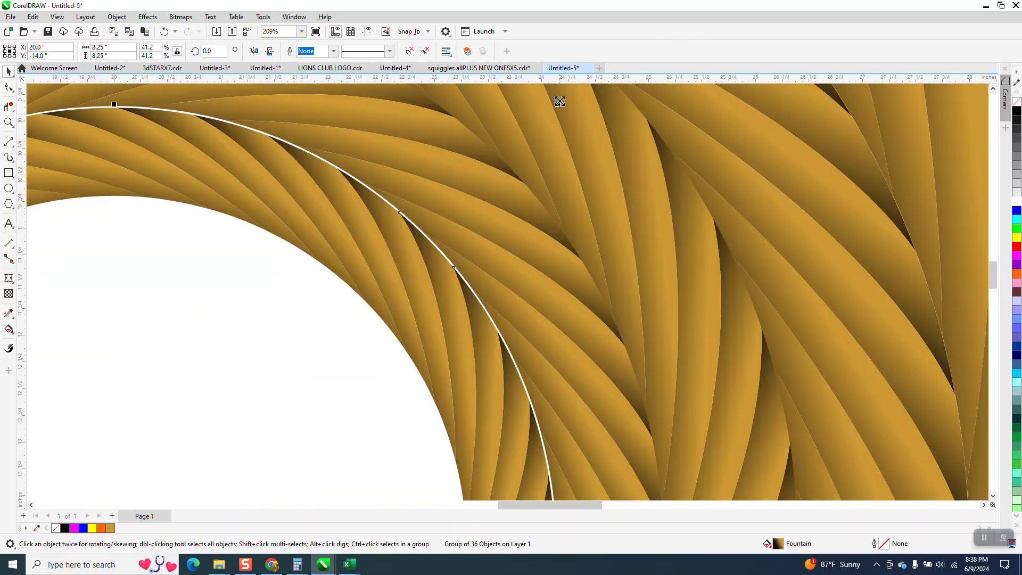
{"action": "left_click_drag", "start_coordinate": [559, 101], "coordinate": [561, 101]}
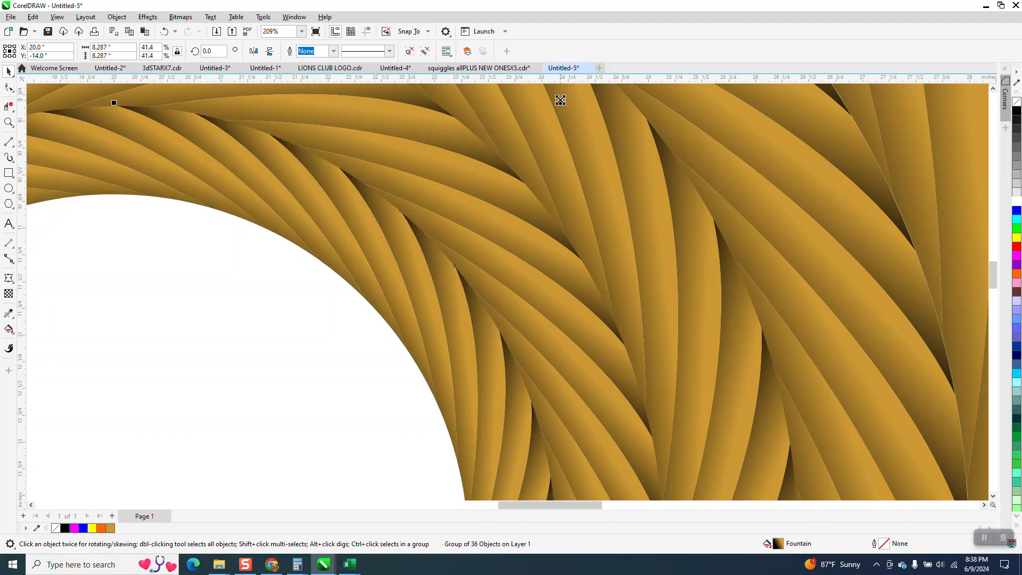
- Centre the 6.66-inch rope ring on the page, back inside the innermost ring of the pattern
{"action": "scroll", "coordinate": [561, 100], "scroll_direction": "down", "scroll_amount": 4}
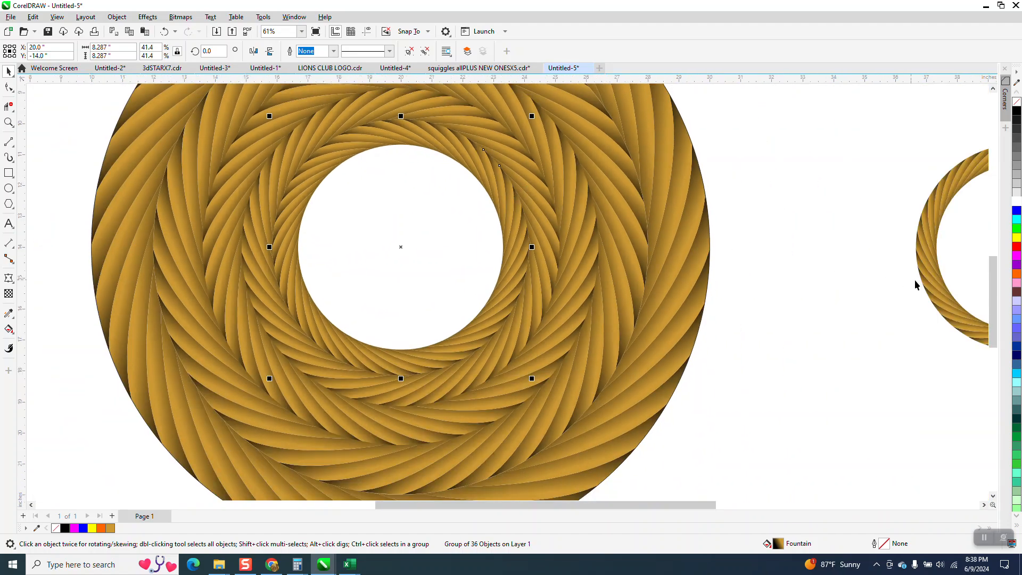
{"action": "left_click", "coordinate": [934, 302]}
{"action": "key", "text": "p"}
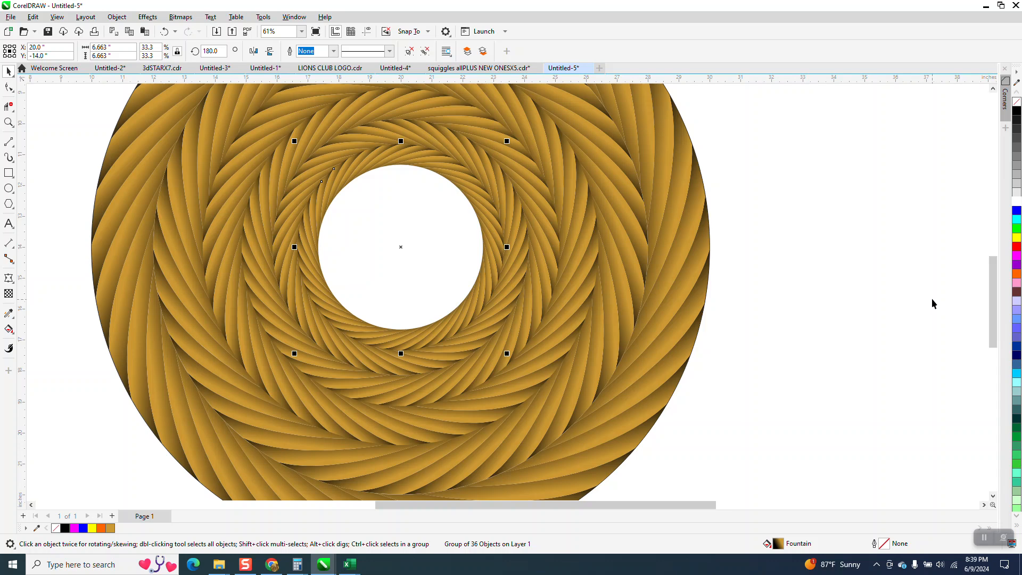
- Create a disc in the pattern's centre opening with Smart Fill and recolour it gold, R:204 G:153 B:51
{"action": "scroll", "coordinate": [572, 373], "scroll_direction": "down", "scroll_amount": 1}
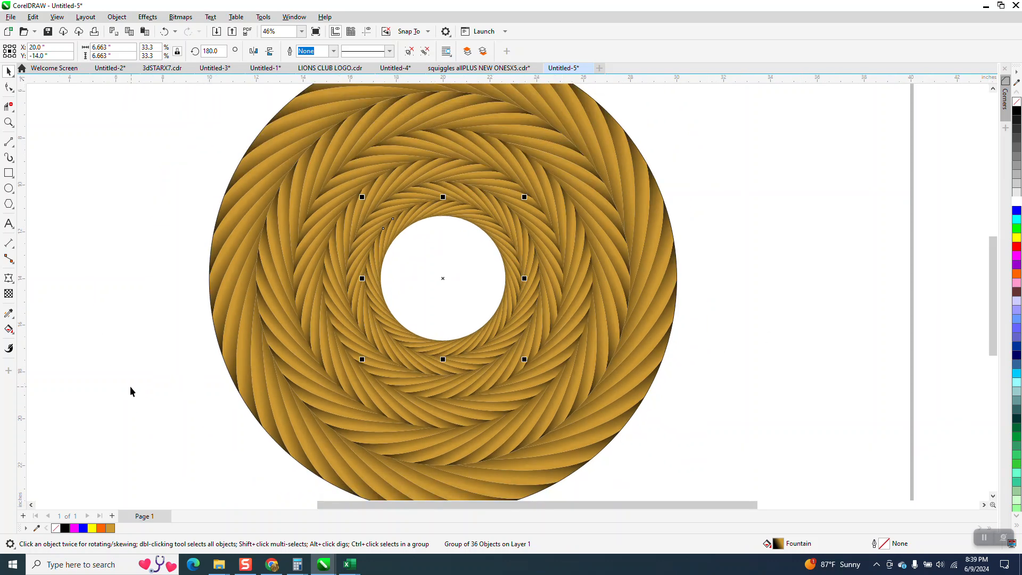
{"action": "left_click", "coordinate": [9, 330]}
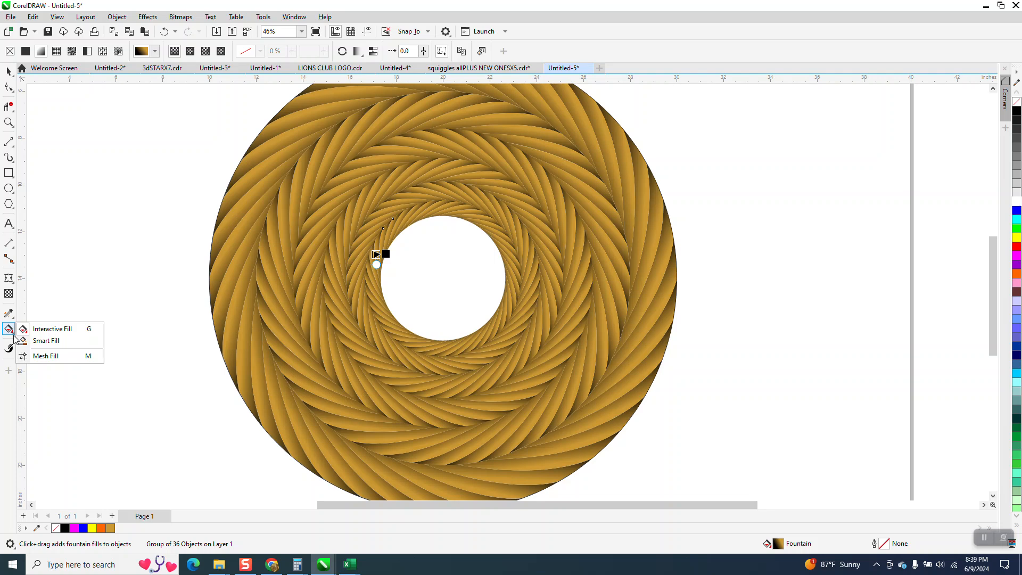
{"action": "left_click", "coordinate": [45, 341]}
{"action": "left_click", "coordinate": [454, 292]}
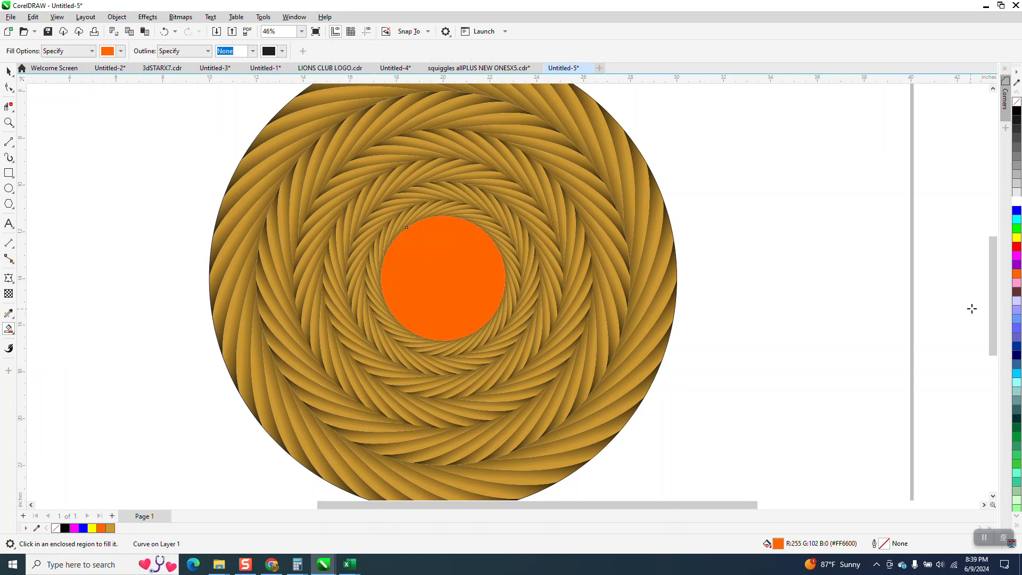
{"action": "left_click", "coordinate": [1017, 519]}
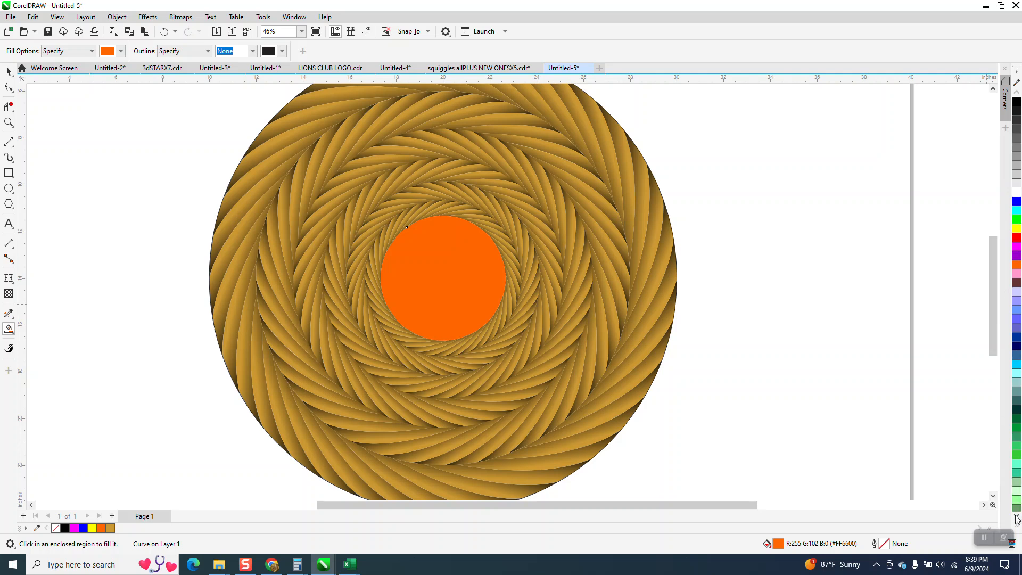
{"action": "left_click", "coordinate": [1017, 519]}
{"action": "left_click", "coordinate": [1017, 518]}
{"action": "left_click", "coordinate": [1017, 518]}
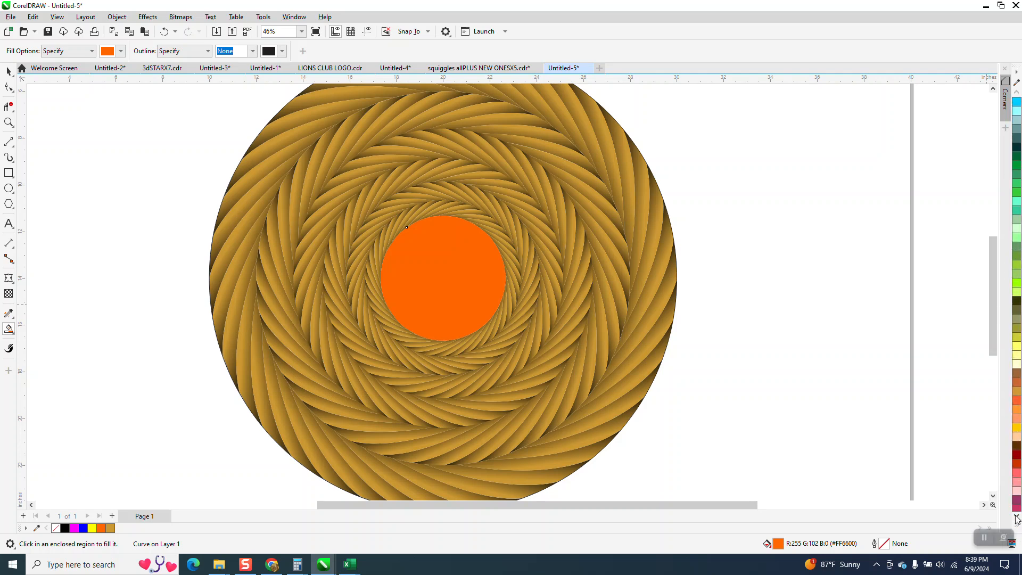
{"action": "left_click", "coordinate": [1018, 394]}
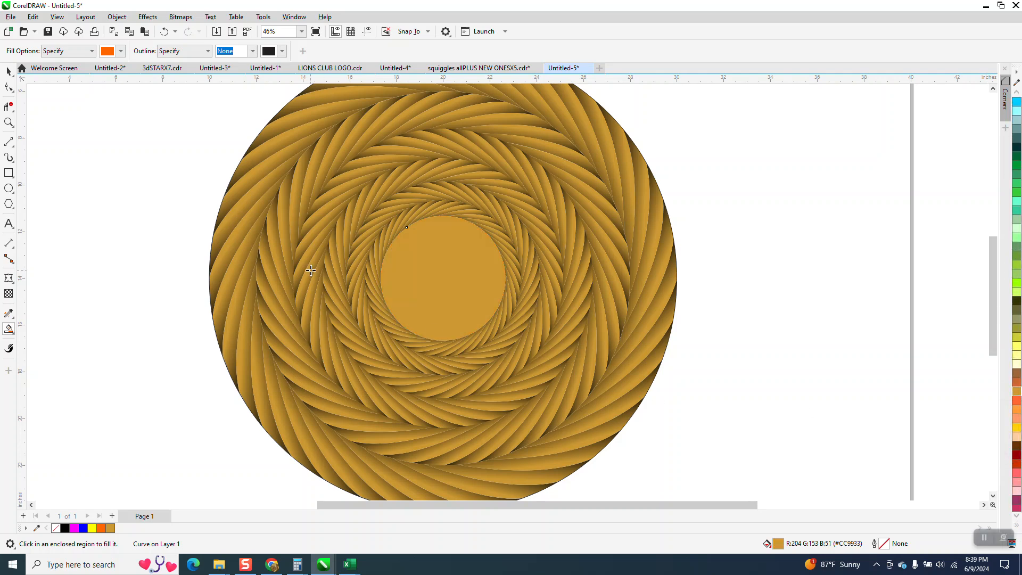
- Examine the seams between the outer rope rings for thin gaps
{"action": "scroll", "coordinate": [300, 269], "scroll_direction": "down", "scroll_amount": 1}
{"action": "left_click", "coordinate": [9, 71]}
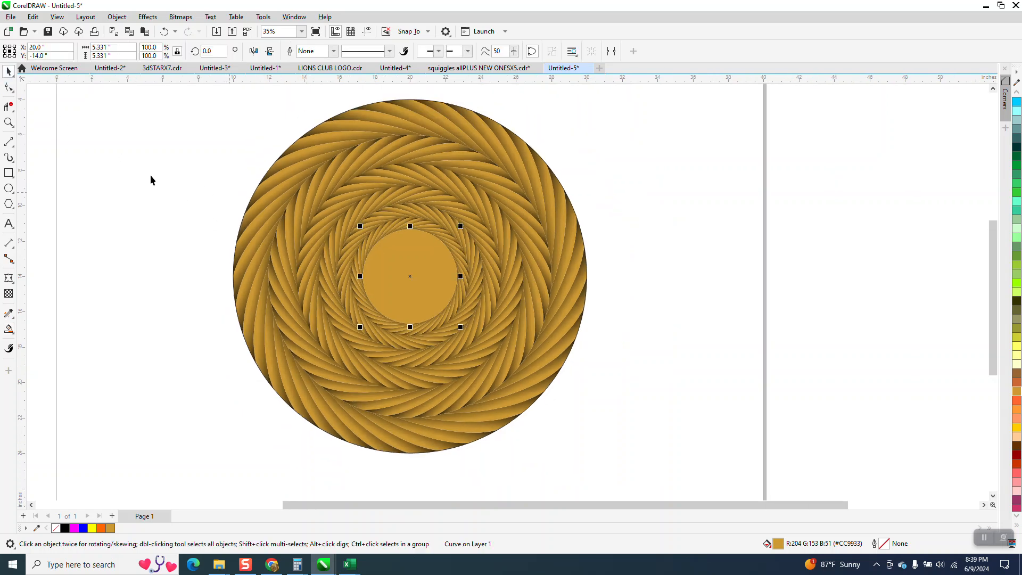
{"action": "left_click", "coordinate": [10, 123]}
{"action": "left_click_drag", "start_coordinate": [282, 145], "coordinate": [383, 202]}
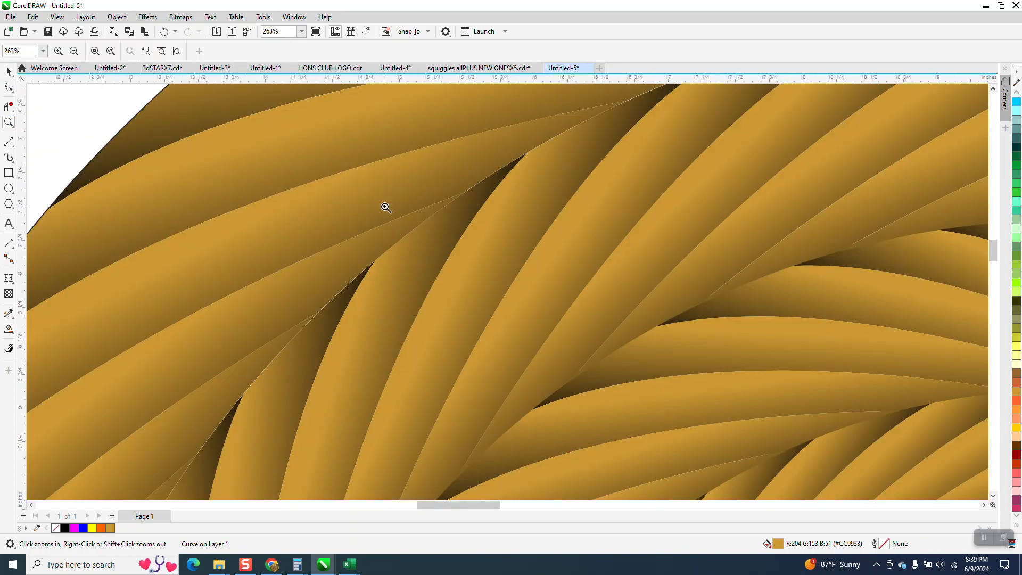
{"action": "scroll", "coordinate": [386, 223], "scroll_direction": "down", "scroll_amount": 1}
{"action": "scroll", "coordinate": [397, 261], "scroll_direction": "down", "scroll_amount": 2}
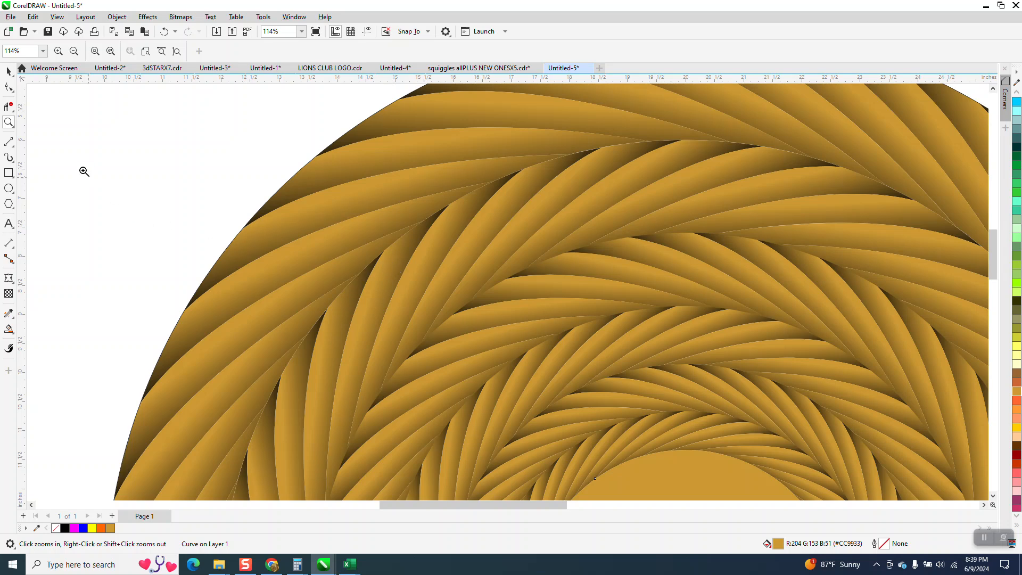
{"action": "left_click", "coordinate": [8, 73]}
{"action": "scroll", "coordinate": [137, 256], "scroll_direction": "down", "scroll_amount": 3}
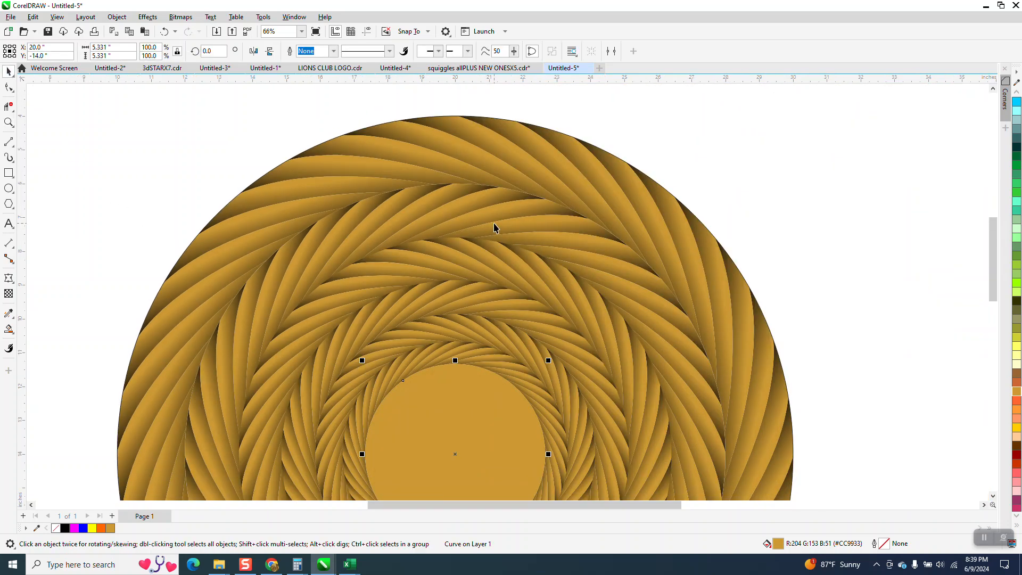
- Try to enlarge the 20-inch circle outline around the outermost rope ring about its centre to about 20.07 inches
{"action": "left_click", "coordinate": [497, 227]}
{"action": "left_click", "coordinate": [759, 154]}
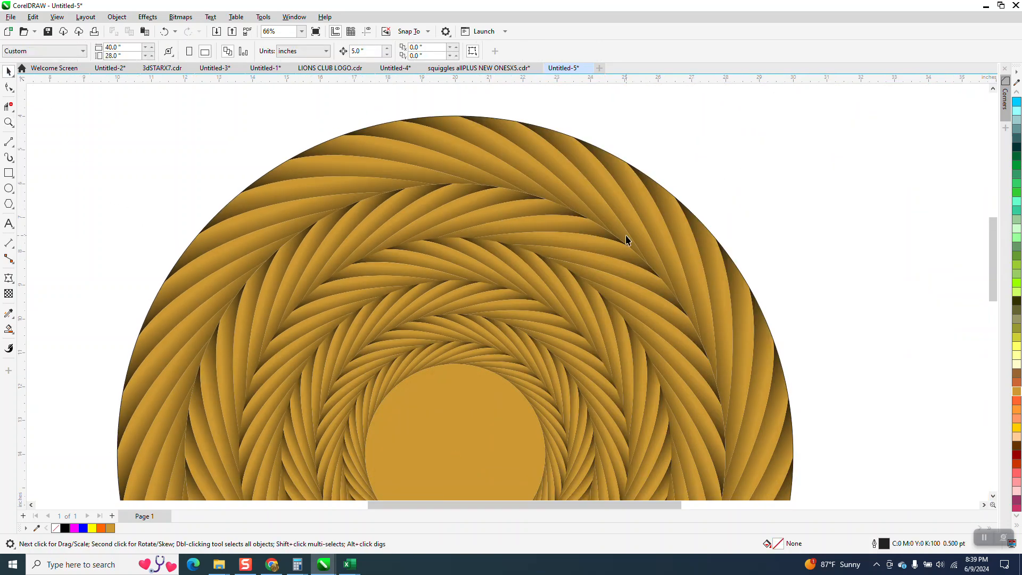
{"action": "left_click", "coordinate": [615, 256]}
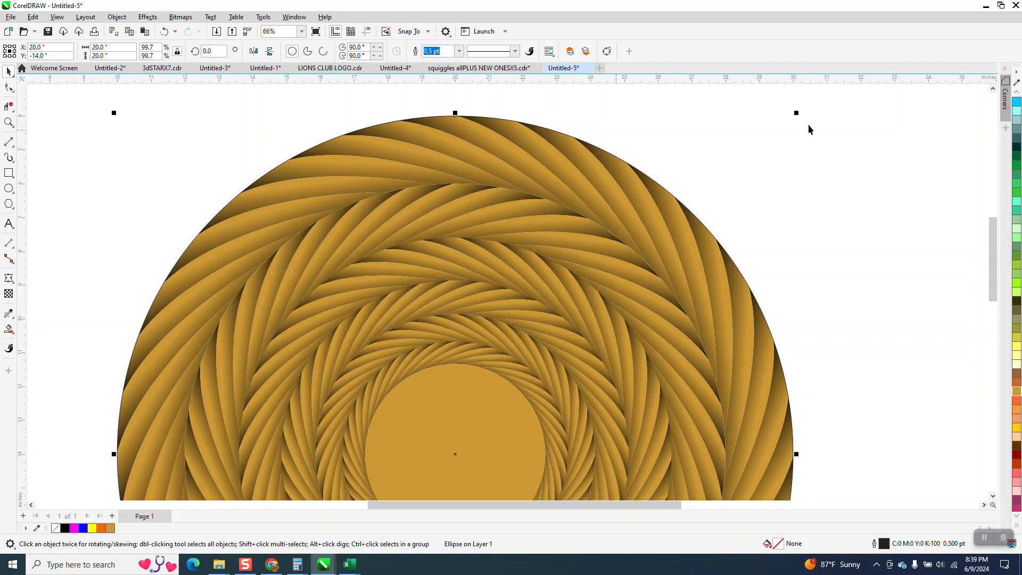
{"action": "left_click_drag", "start_coordinate": [797, 113], "coordinate": [798, 112]}
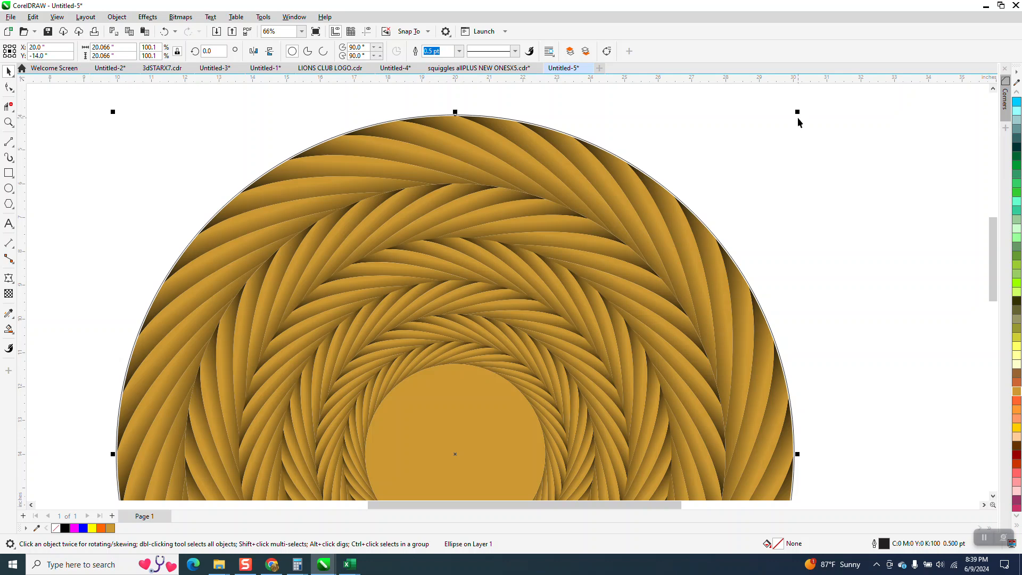
- Enlarge the 16-inch rope ring about its centre to about 16.09 inches, and slightly enlarge the next ring inward to close its gap
{"action": "left_click", "coordinate": [731, 178]}
{"action": "left_click", "coordinate": [596, 247]}
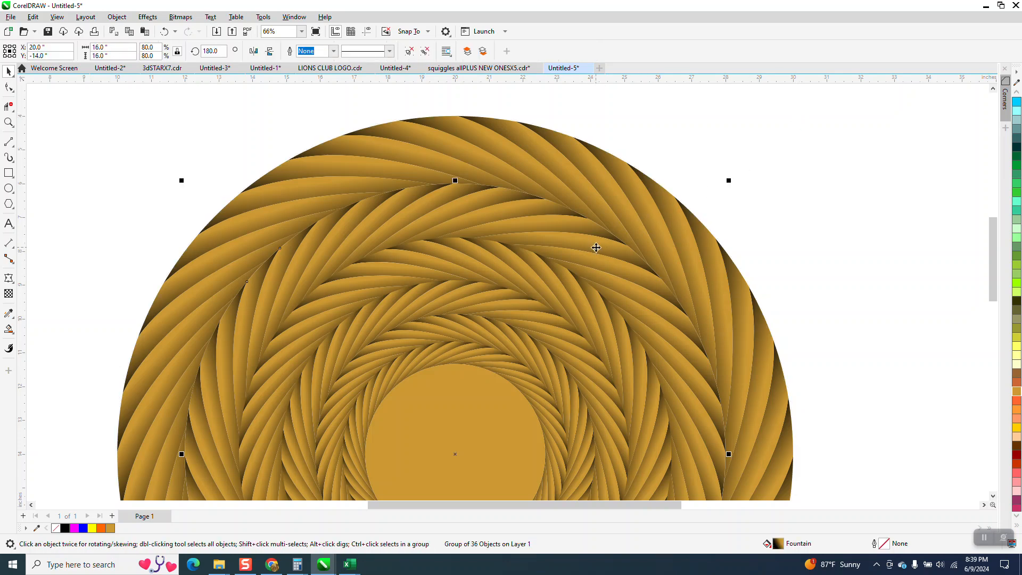
{"action": "left_click_drag", "start_coordinate": [731, 177], "coordinate": [730, 181]}
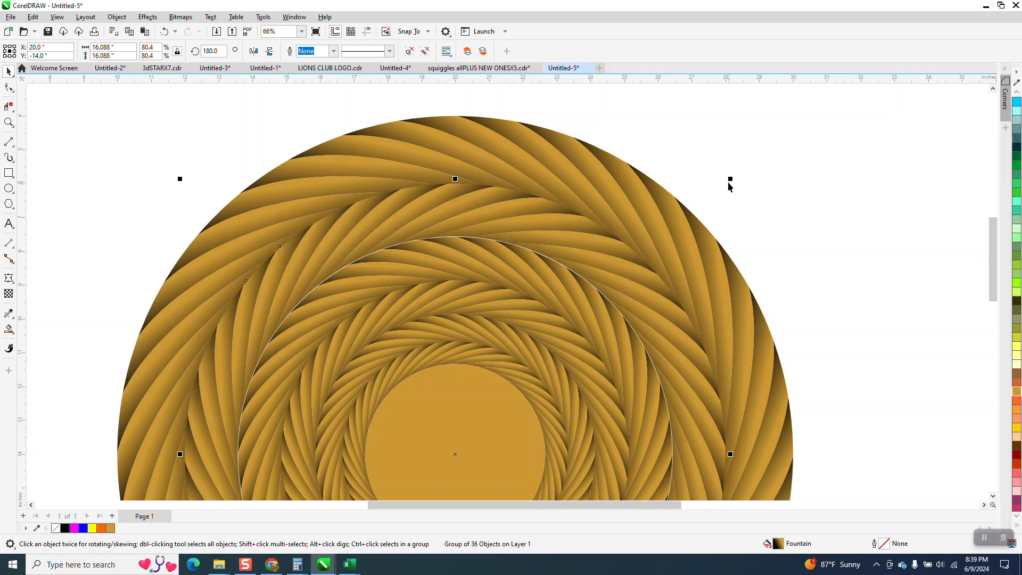
{"action": "left_click", "coordinate": [584, 300]}
{"action": "left_click_drag", "start_coordinate": [676, 235], "coordinate": [677, 233]}
- Enlarge the fourth rope ring from outside about its centre to about 10.42 inches, and slightly enlarge the fifth to overlap its neighbour
{"action": "left_click", "coordinate": [629, 294]}
{"action": "left_click_drag", "start_coordinate": [634, 276], "coordinate": [639, 276]}
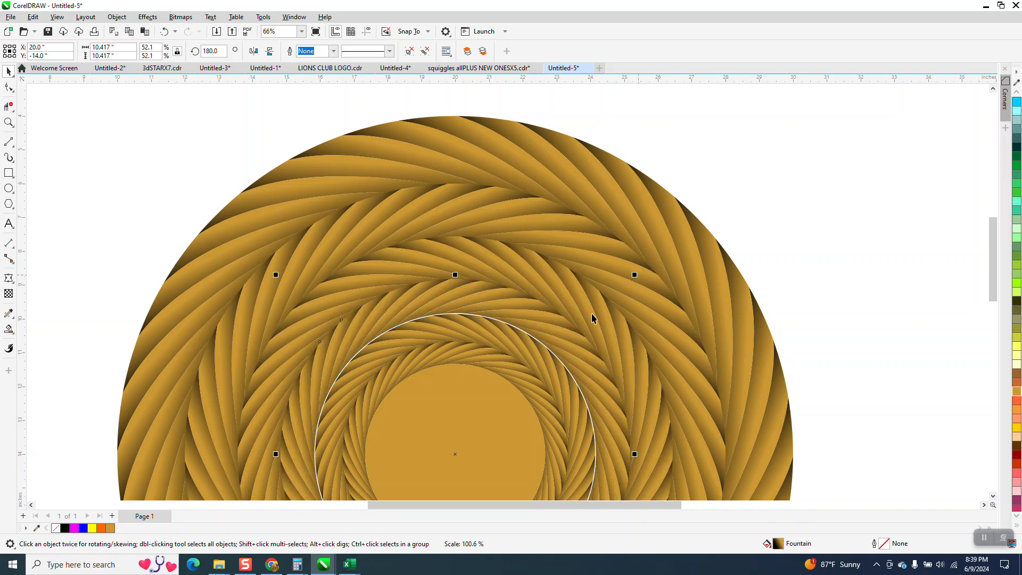
{"action": "left_click", "coordinate": [546, 368]}
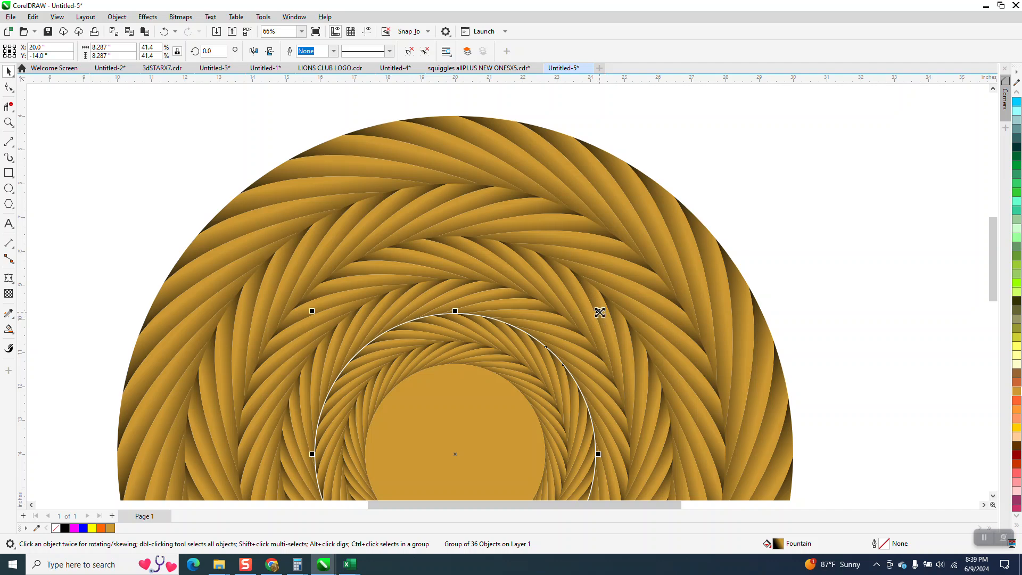
{"action": "left_click_drag", "start_coordinate": [599, 311], "coordinate": [600, 310]}
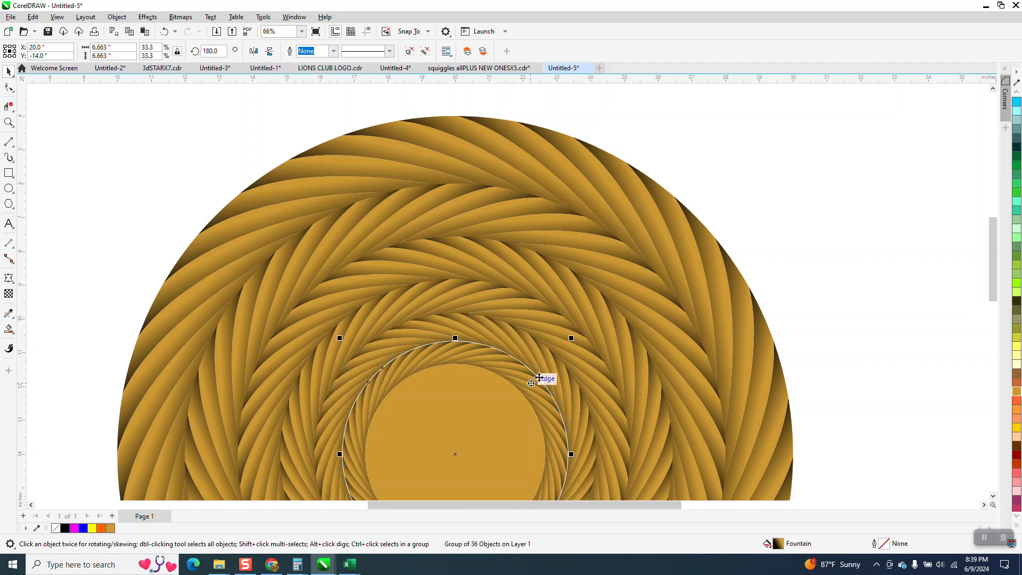
{"action": "left_click", "coordinate": [576, 341], "text": "shift"}
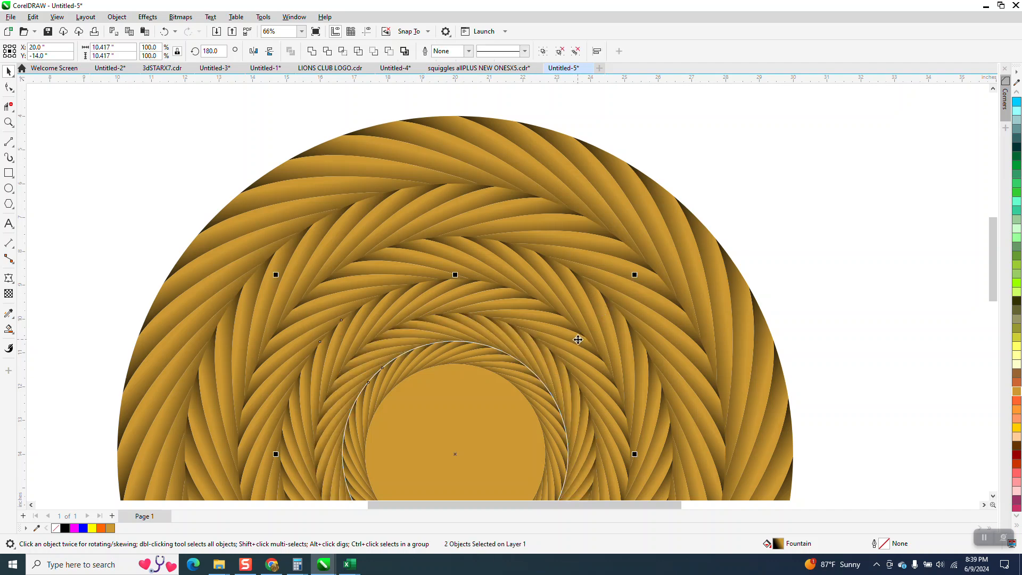
{"action": "left_click_drag", "start_coordinate": [633, 277], "coordinate": [637, 272]}
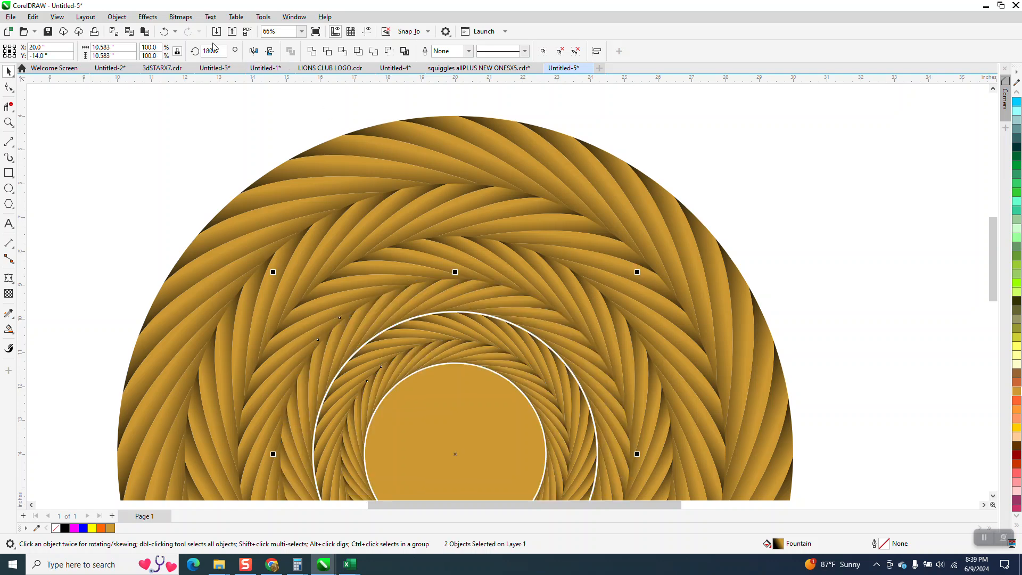
{"action": "left_click", "coordinate": [165, 32]}
{"action": "key", "text": "Escape"}
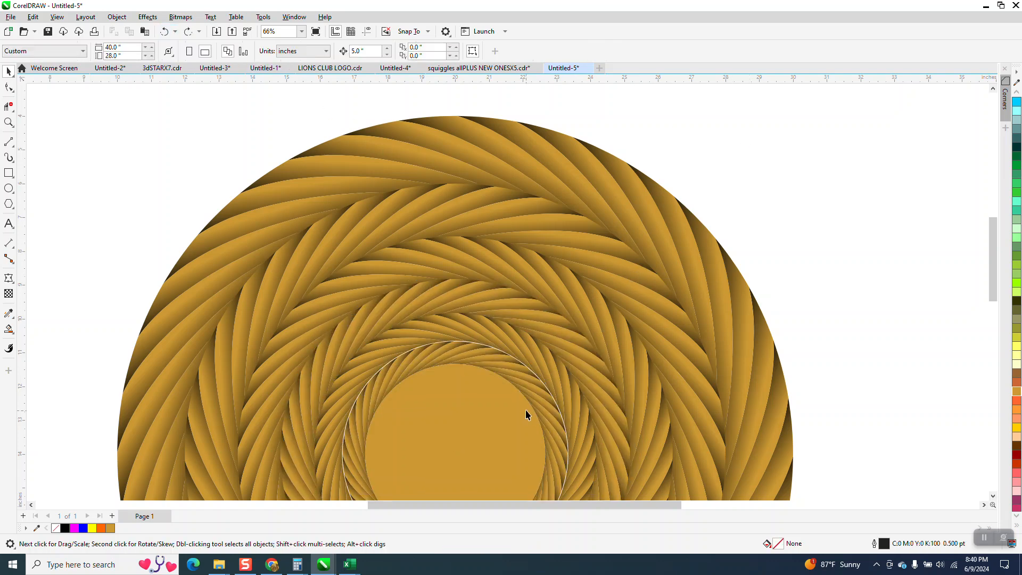
- Enlarge the innermost rope ring about its centre to about 6.79 inches and delete the gold disc from the centre opening
{"action": "left_click", "coordinate": [536, 408]}
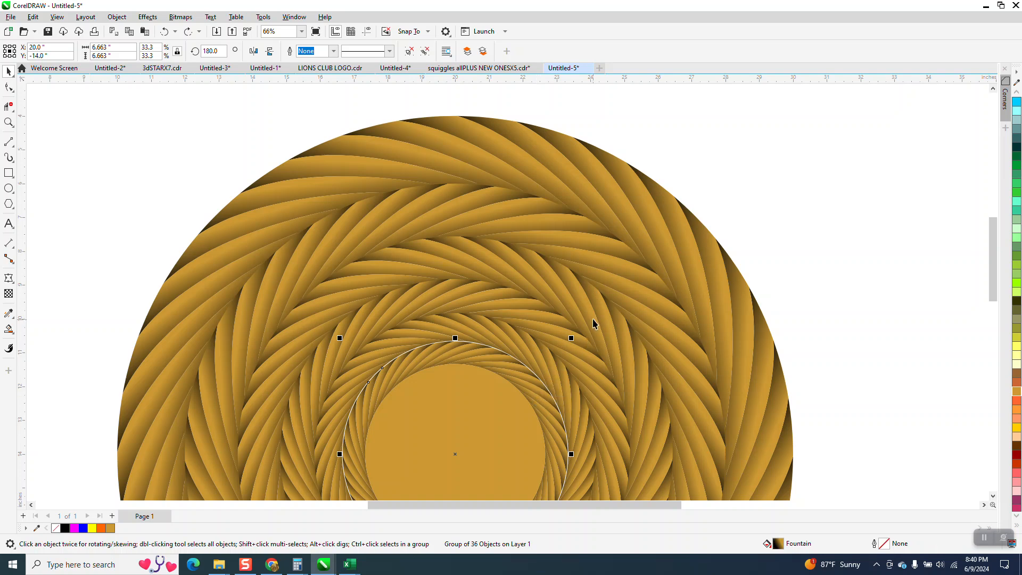
{"action": "left_click_drag", "start_coordinate": [575, 337], "coordinate": [577, 335]}
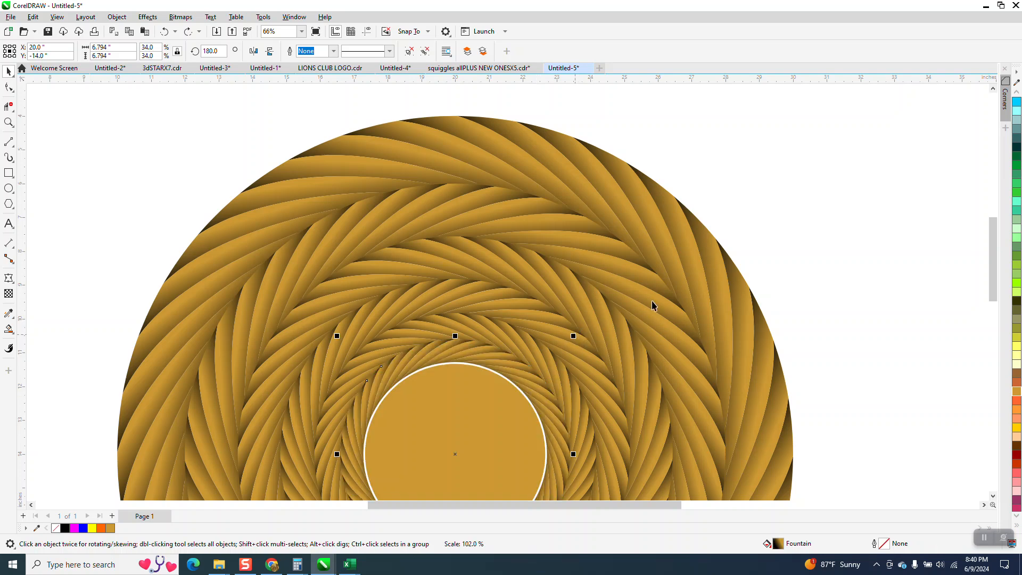
{"action": "left_click", "coordinate": [475, 416]}
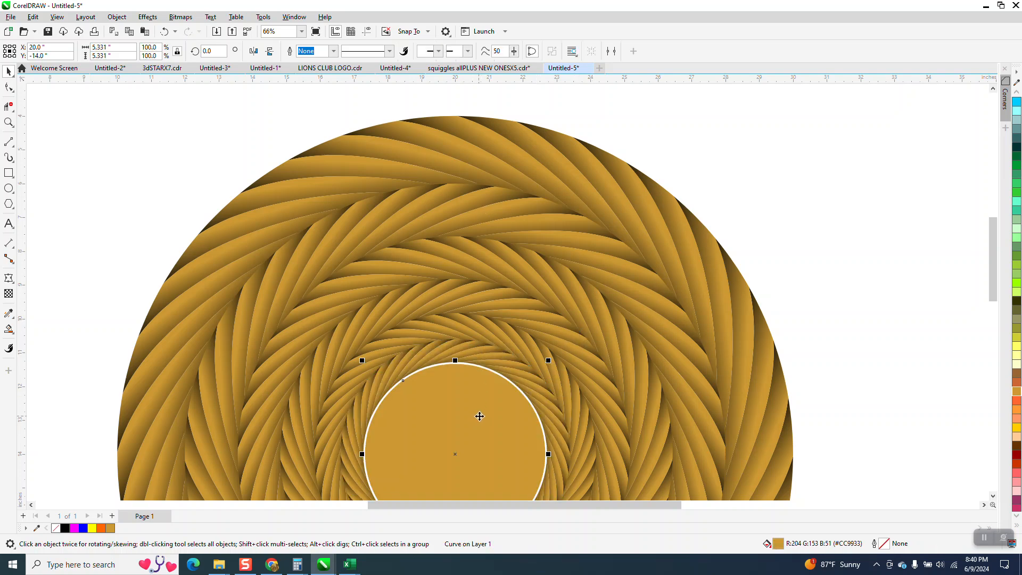
{"action": "key", "text": "Delete"}
- Examine the seams between the enlarged rope rings in the upper part of the pattern for remaining gaps
{"action": "scroll", "coordinate": [370, 338], "scroll_direction": "down", "scroll_amount": 3}
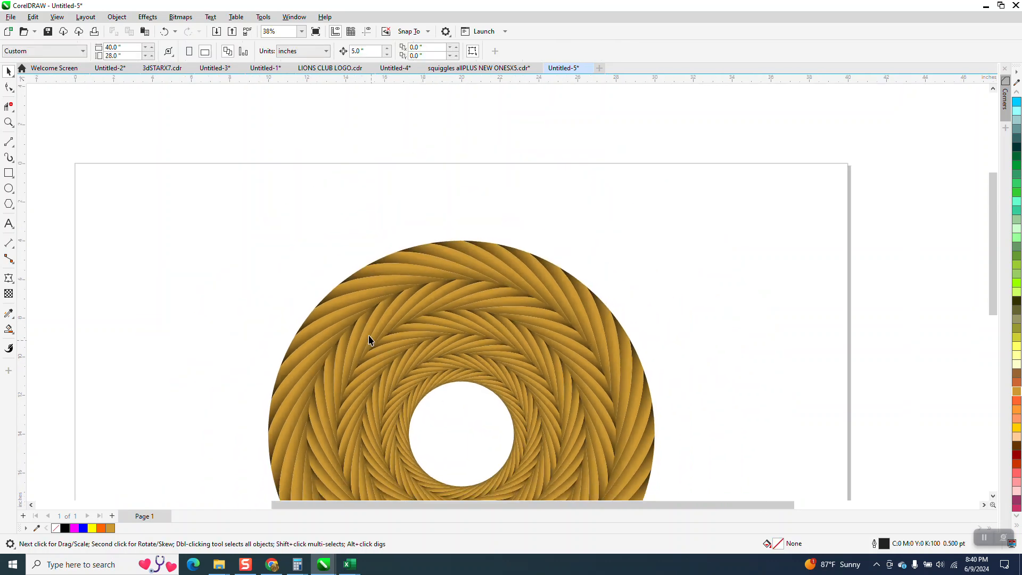
{"action": "left_click", "coordinate": [8, 122]}
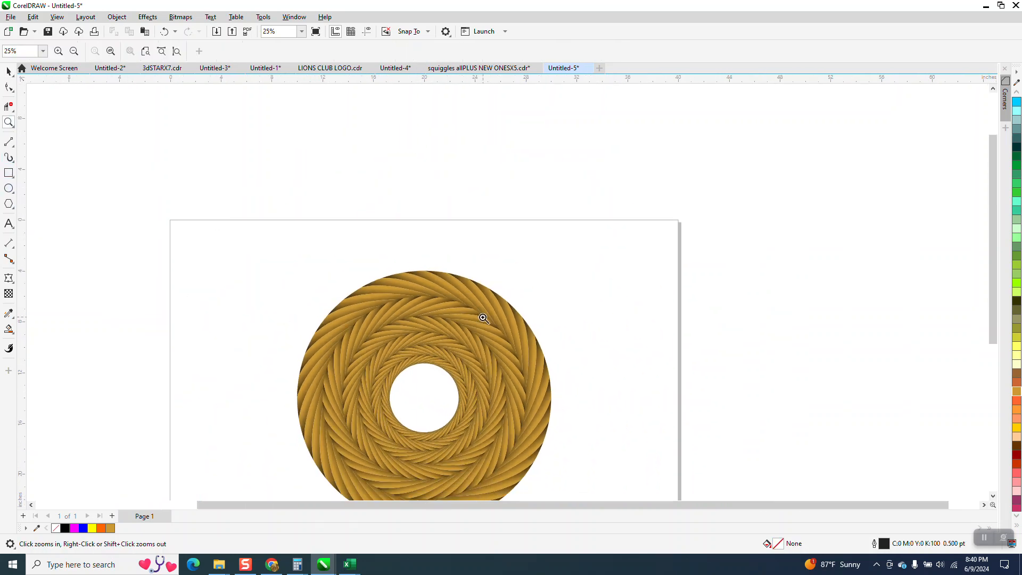
{"action": "left_click_drag", "start_coordinate": [405, 285], "coordinate": [535, 387]}
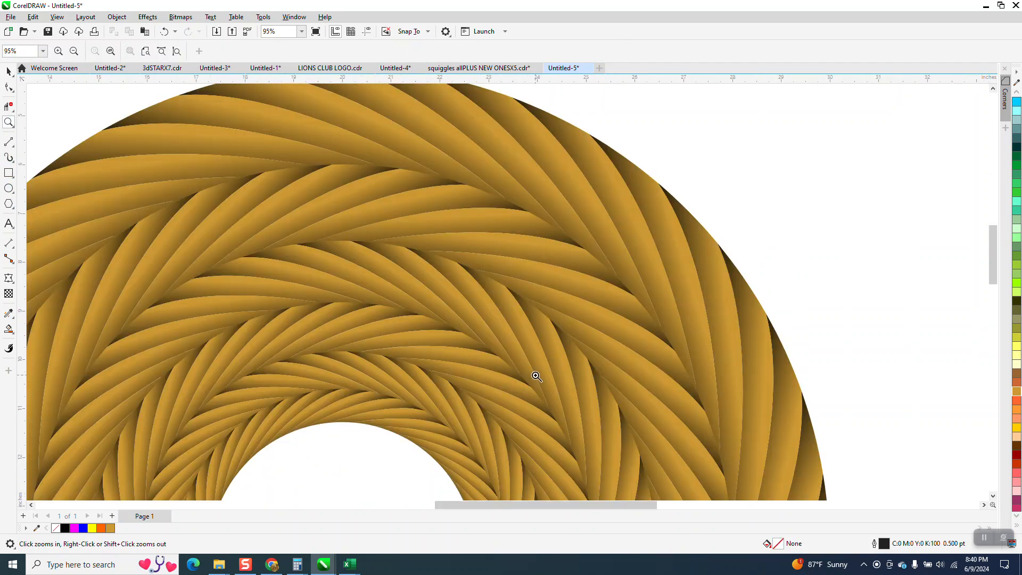